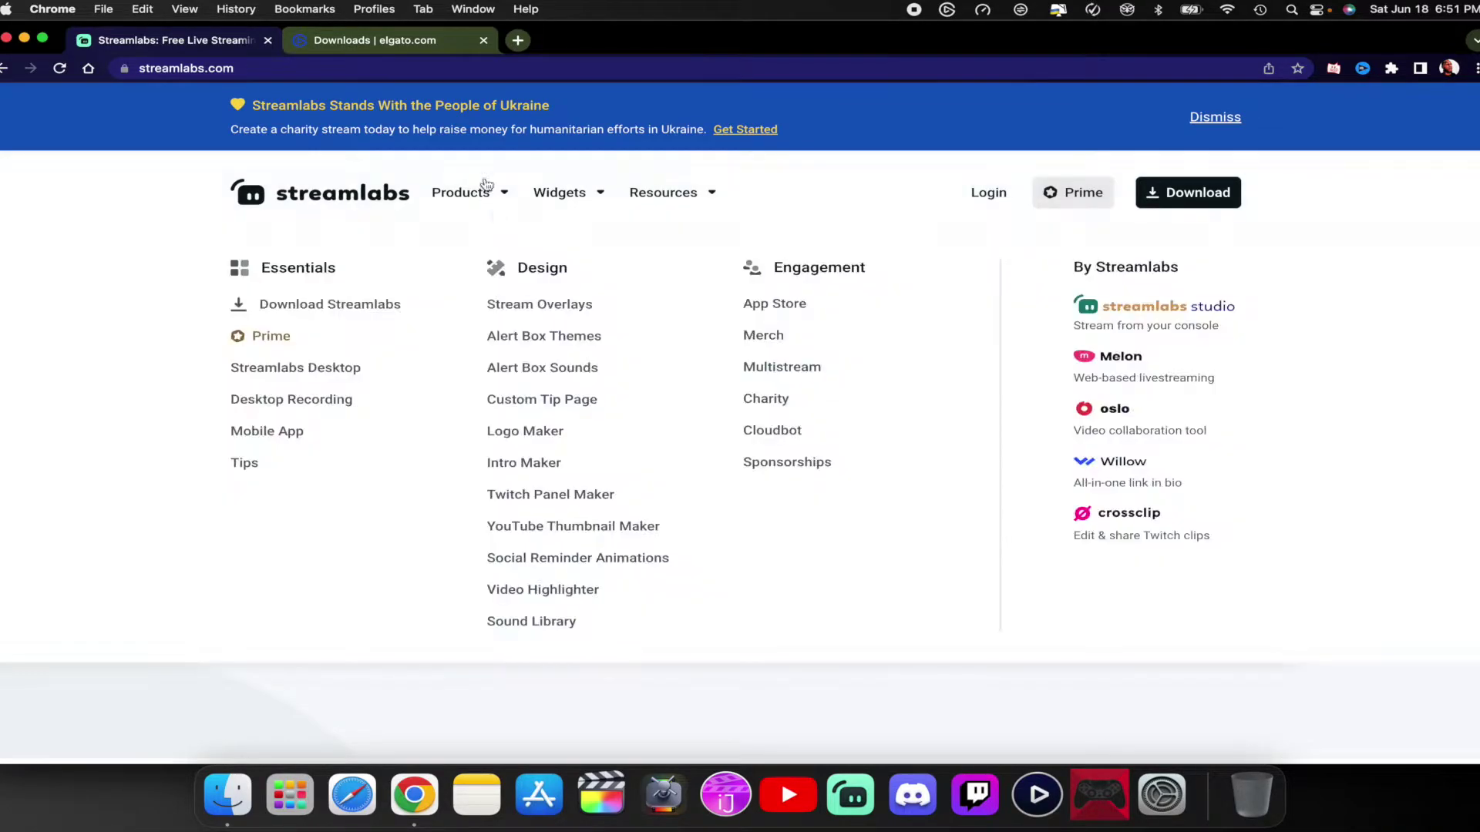
Step: Choose HD60 S+ on the Elgato downloads page and scroll to the Mac Game Capture 2.11.14 card
{"action": "left_click", "coordinate": [405, 43]}
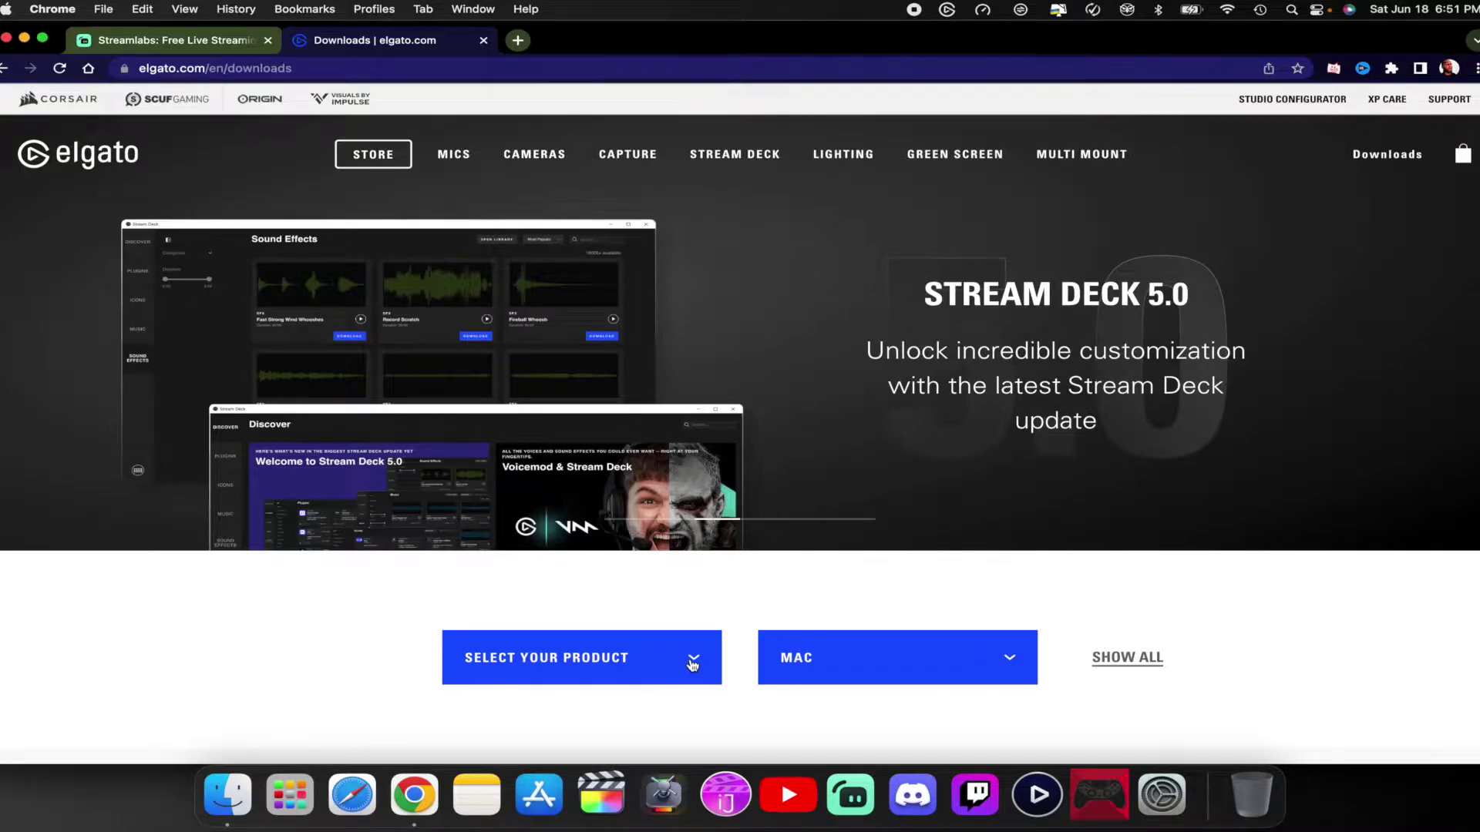
{"action": "left_click", "coordinate": [692, 664]}
{"action": "scroll", "coordinate": [591, 693], "scroll_direction": "down", "scroll_amount": 3}
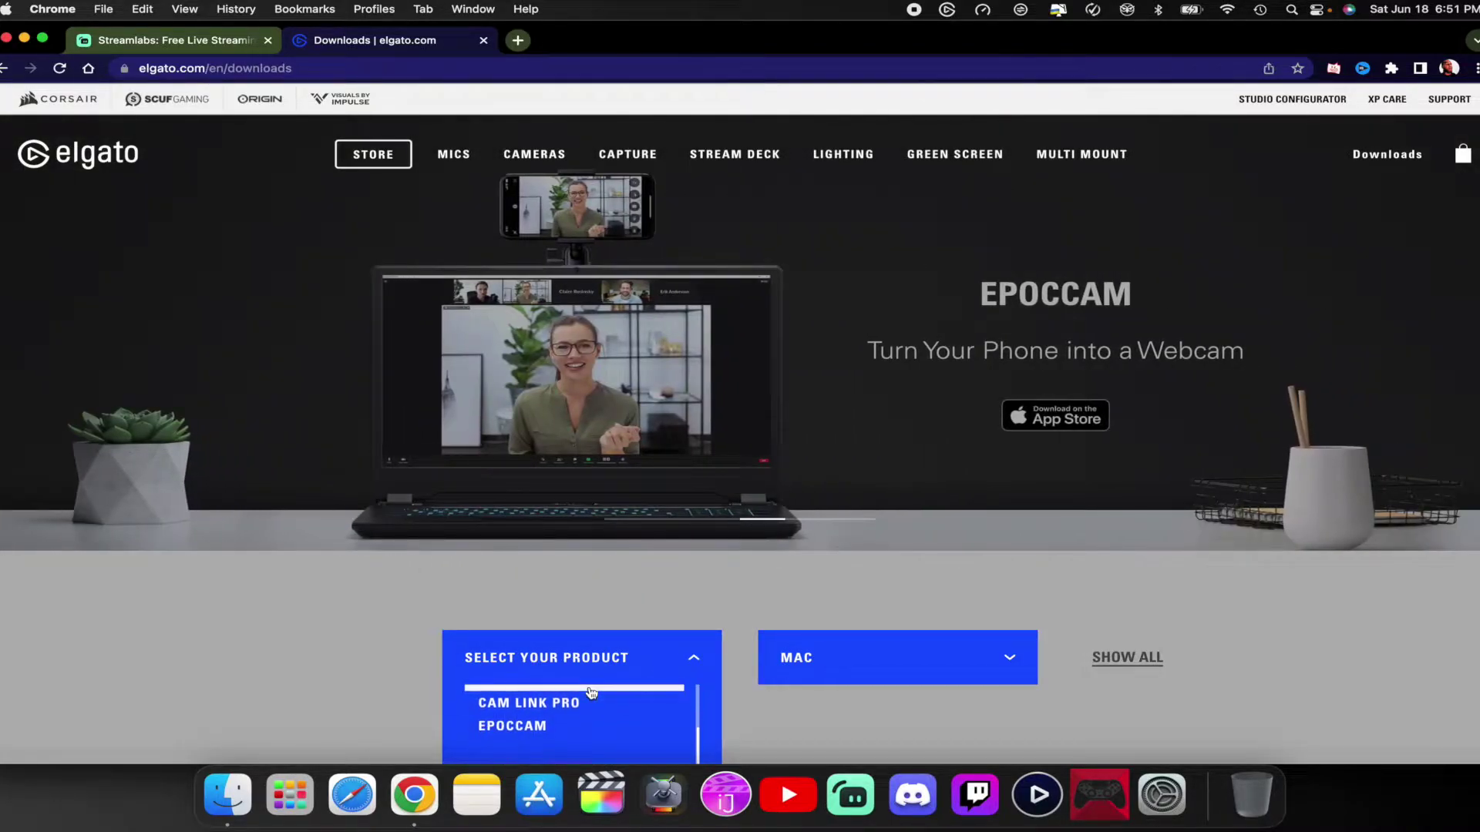
{"action": "scroll", "coordinate": [562, 609], "scroll_direction": "down", "scroll_amount": 2}
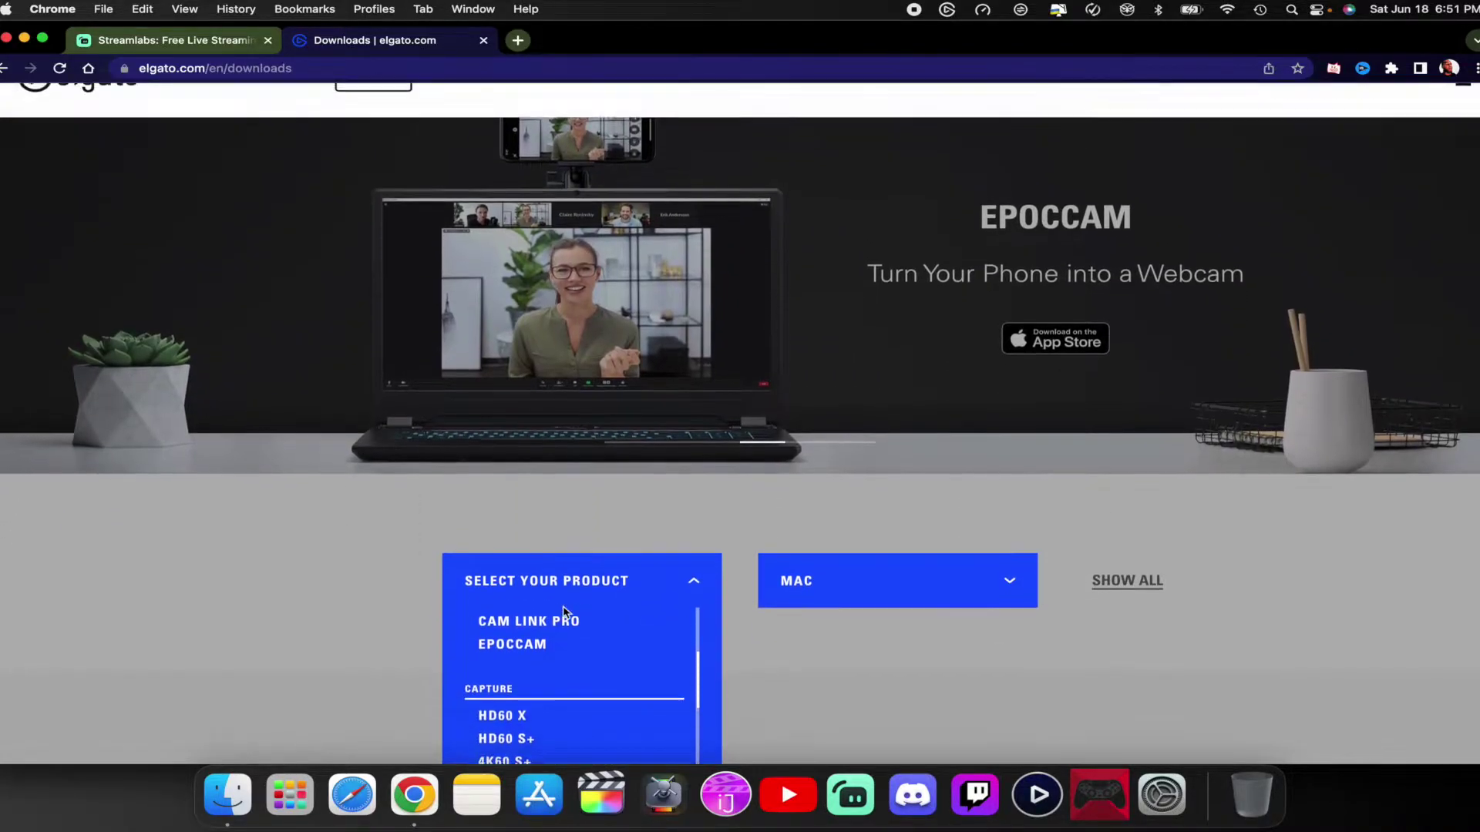
{"action": "scroll", "coordinate": [563, 613], "scroll_direction": "down", "scroll_amount": 2}
{"action": "left_click", "coordinate": [510, 669]}
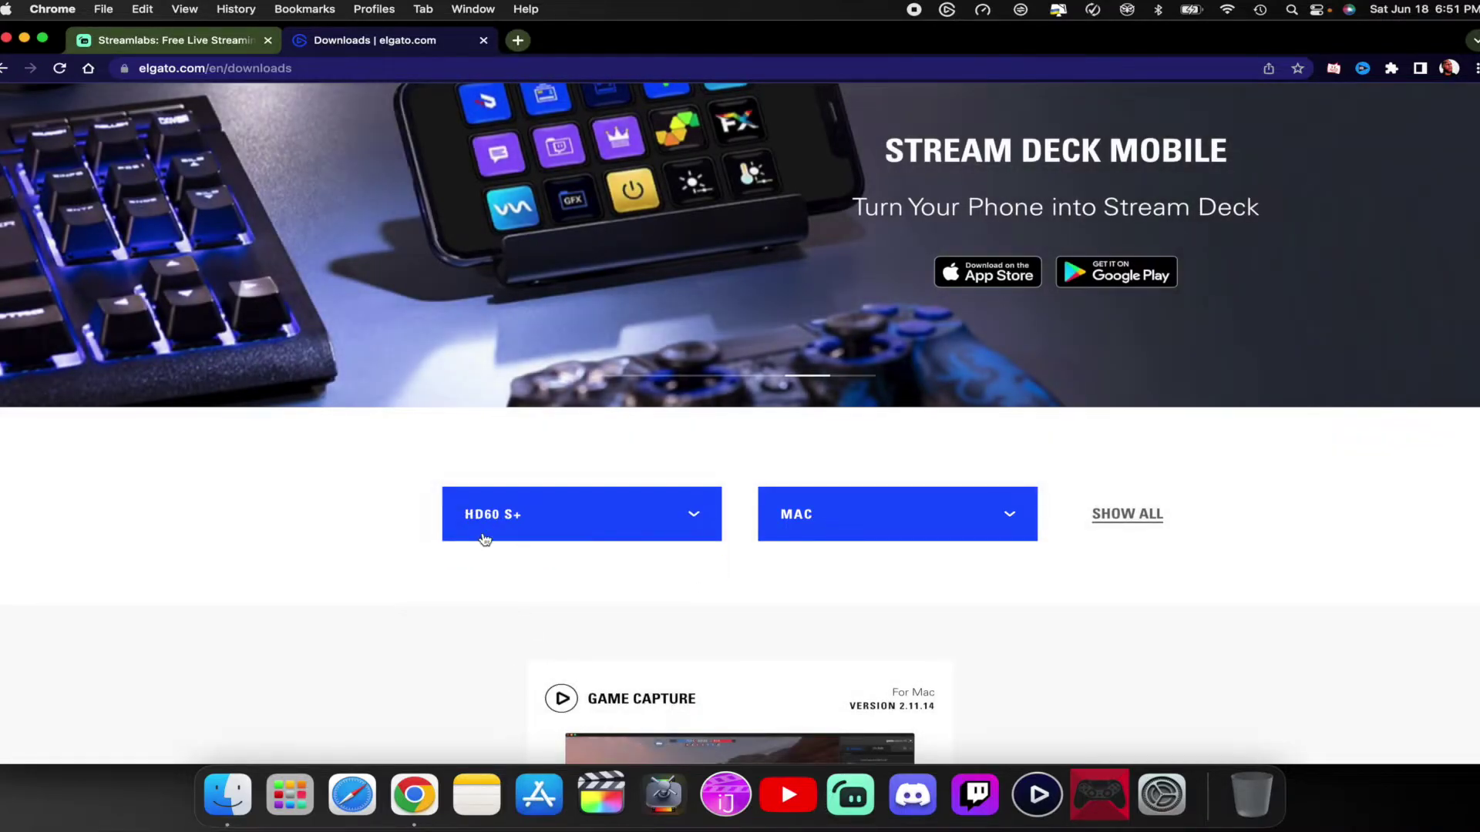
{"action": "scroll", "coordinate": [484, 539], "scroll_direction": "down", "scroll_amount": 5}
{"action": "scroll", "coordinate": [617, 578], "scroll_direction": "down", "scroll_amount": 3}
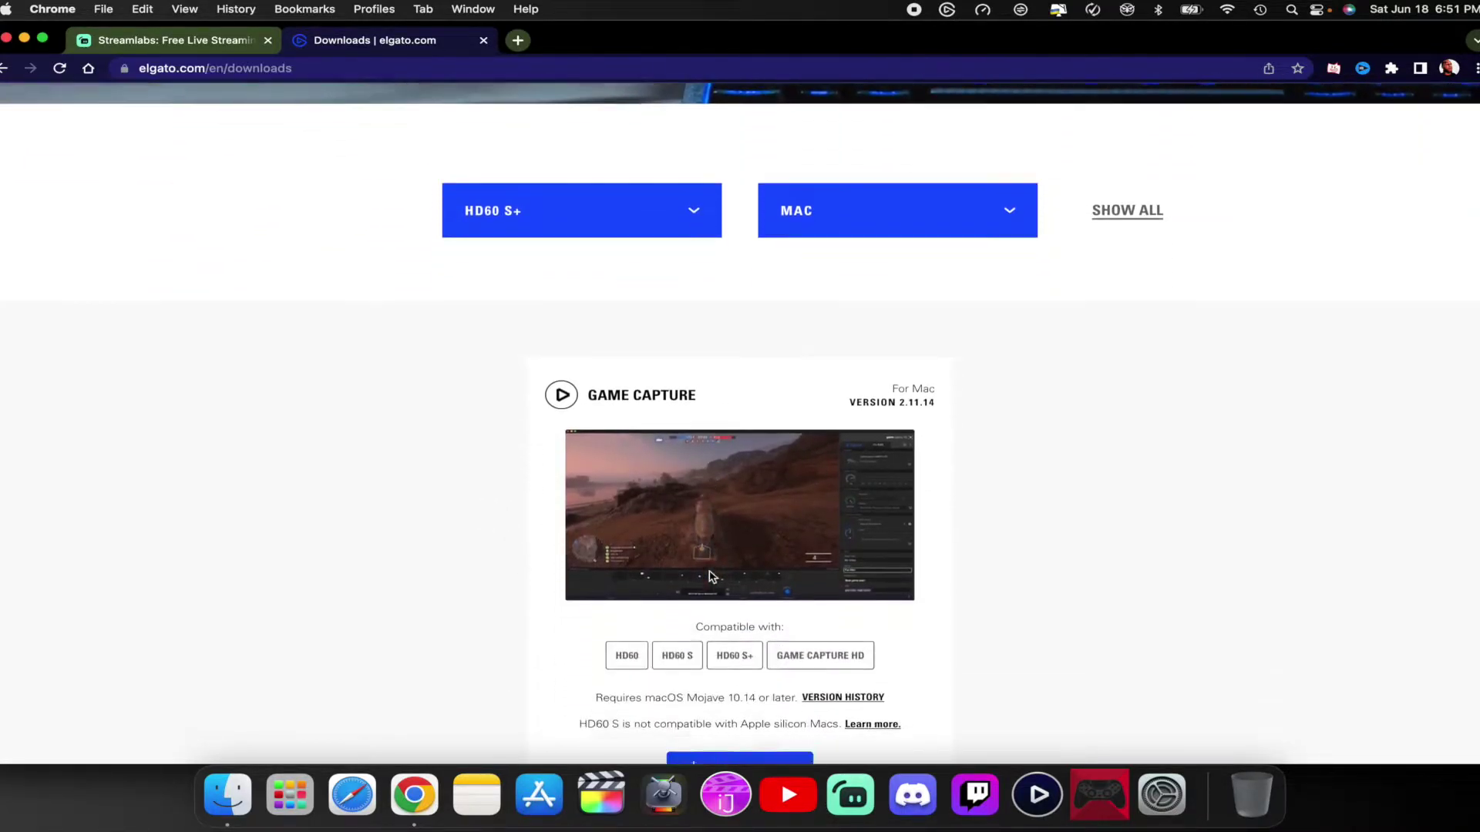
{"action": "scroll", "coordinate": [711, 577], "scroll_direction": "down", "scroll_amount": 1}
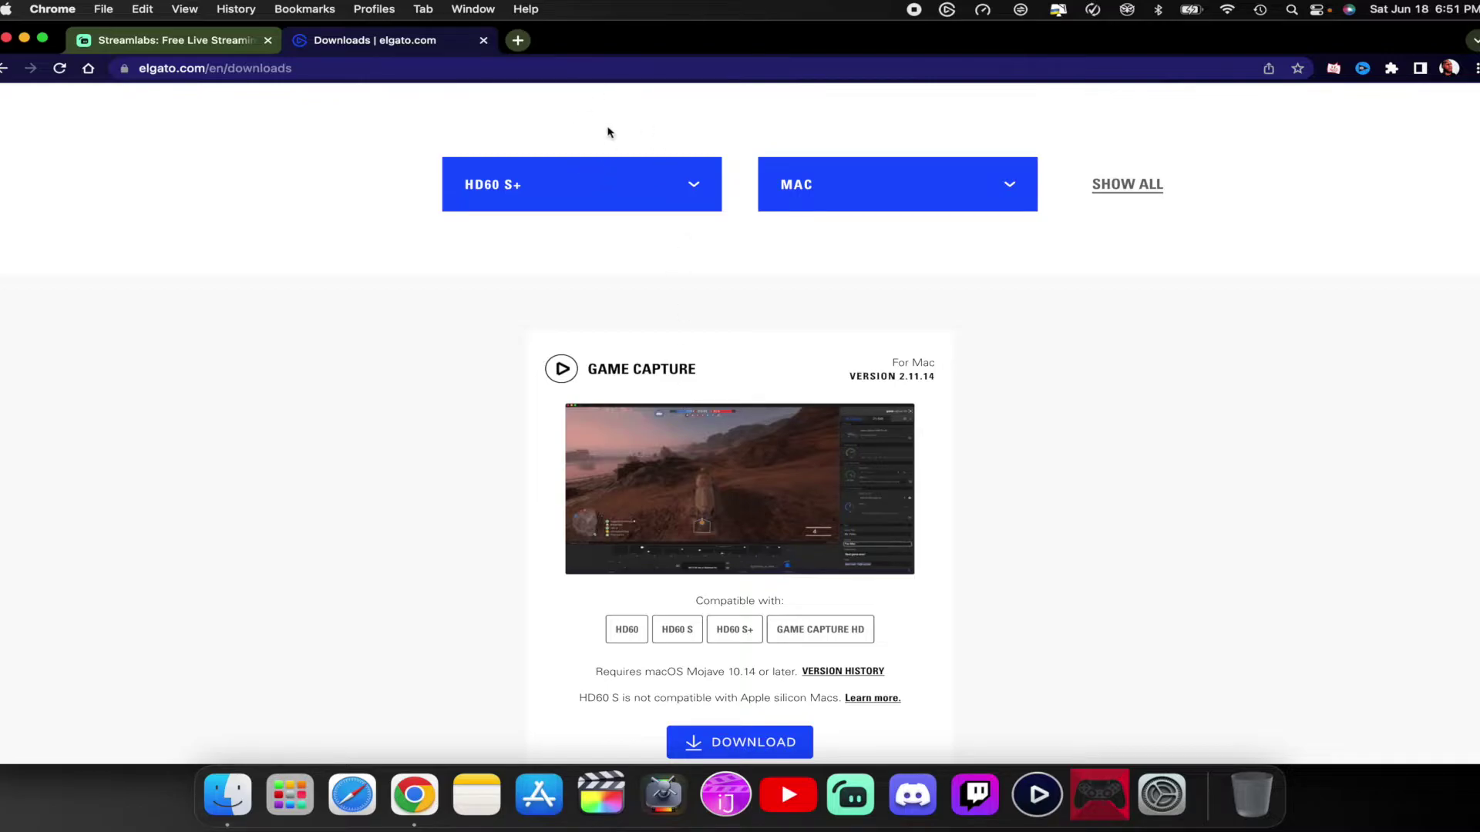
Step: Switch the Elgato downloads to HD60 X and review its OBS Studio and QuickTime entries
{"action": "left_click", "coordinate": [603, 205]}
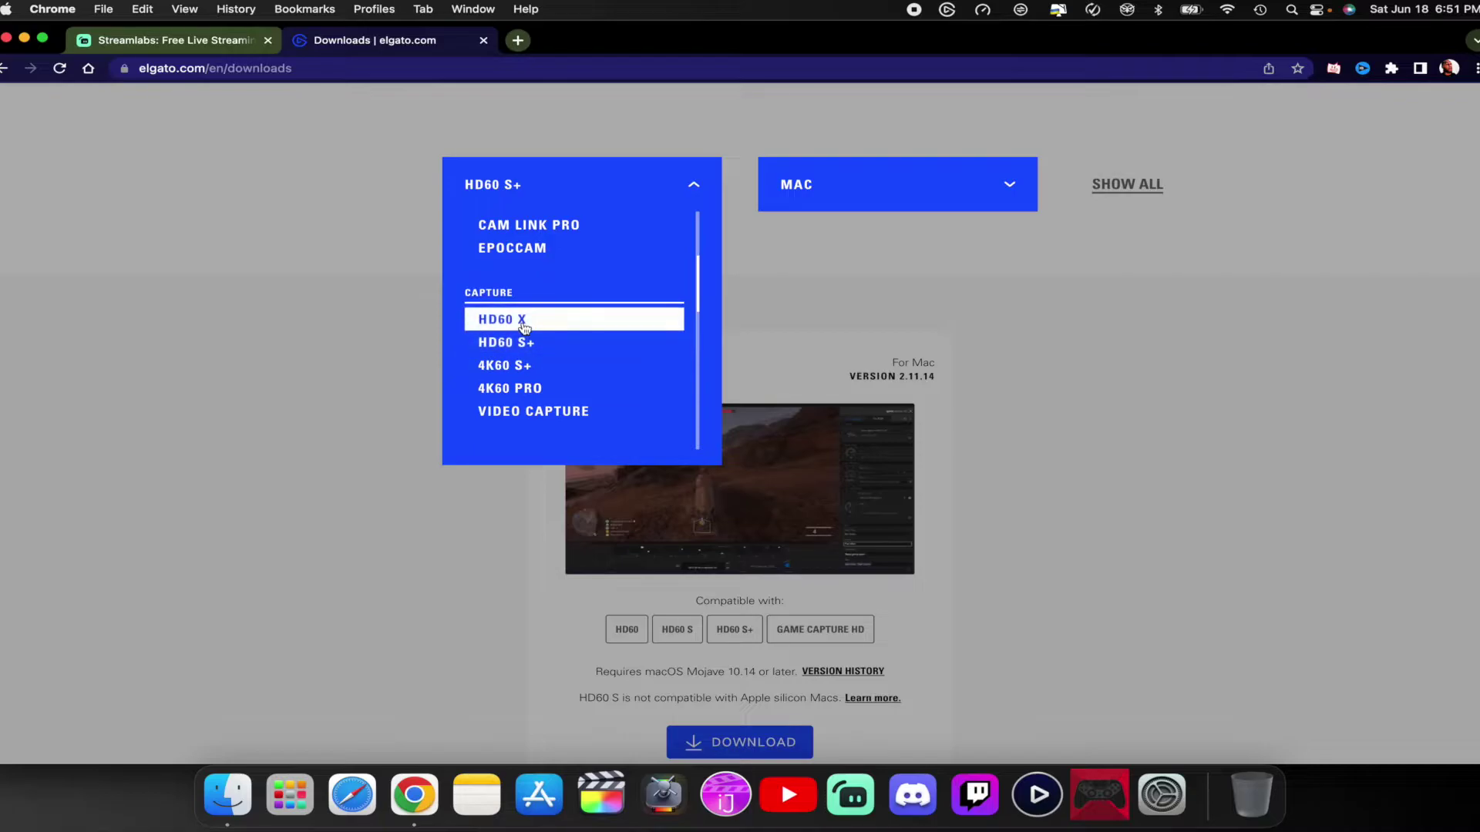
{"action": "left_click", "coordinate": [523, 327]}
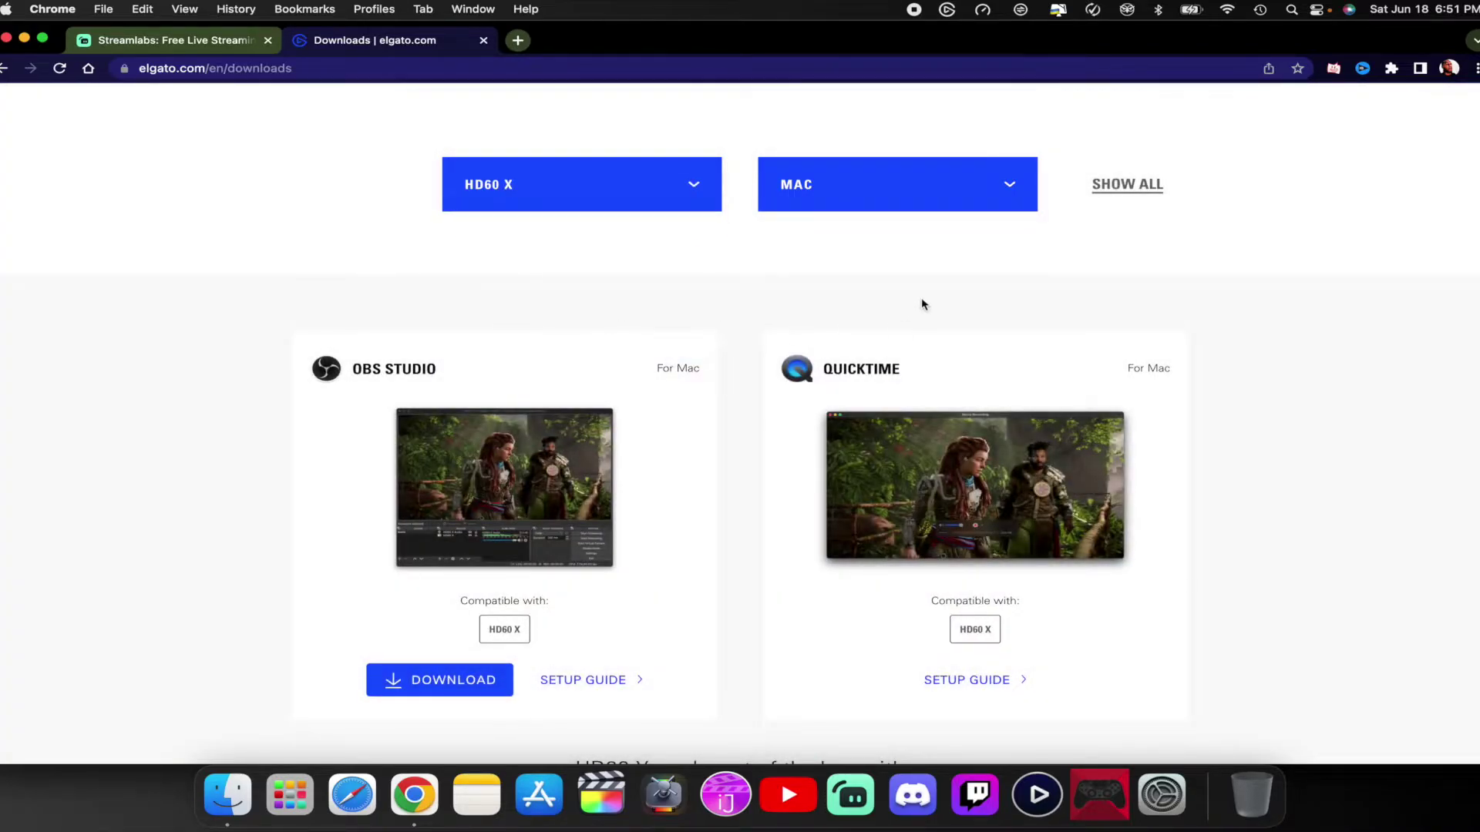
{"action": "scroll", "coordinate": [922, 304], "scroll_direction": "down", "scroll_amount": 3}
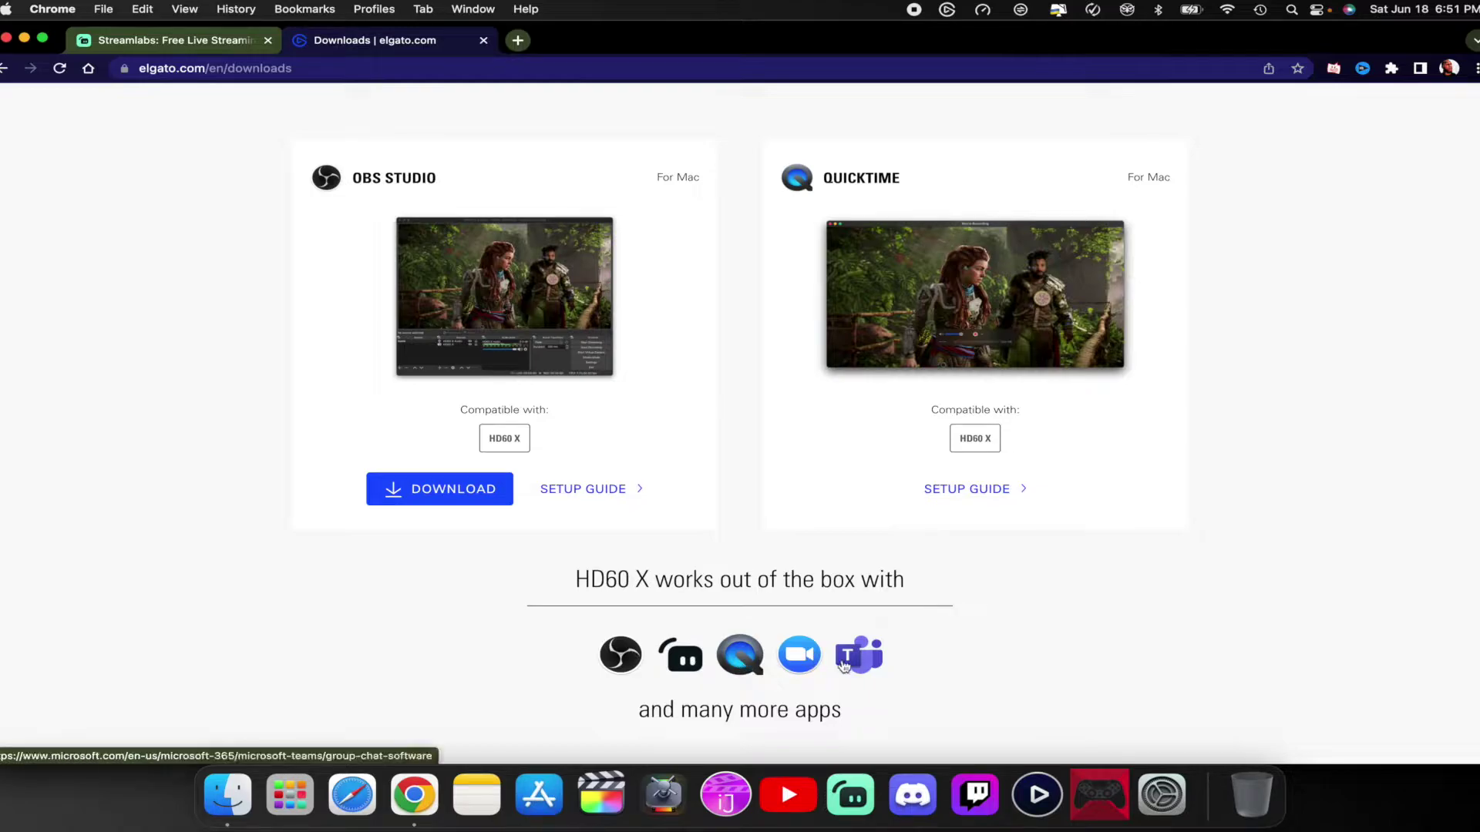
{"action": "scroll", "coordinate": [763, 607], "scroll_direction": "down", "scroll_amount": 2}
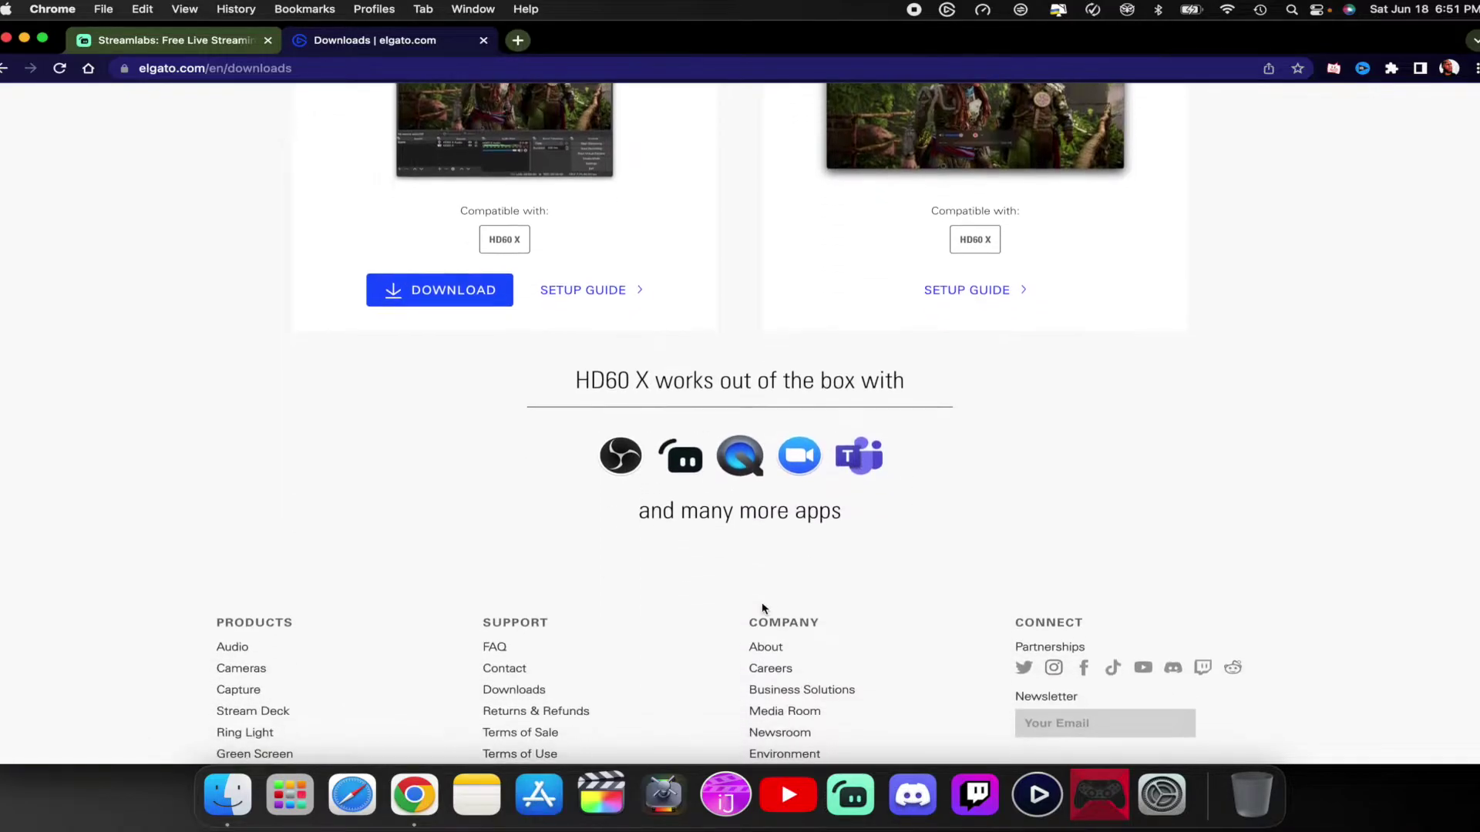
{"action": "scroll", "coordinate": [763, 607], "scroll_direction": "up", "scroll_amount": 3}
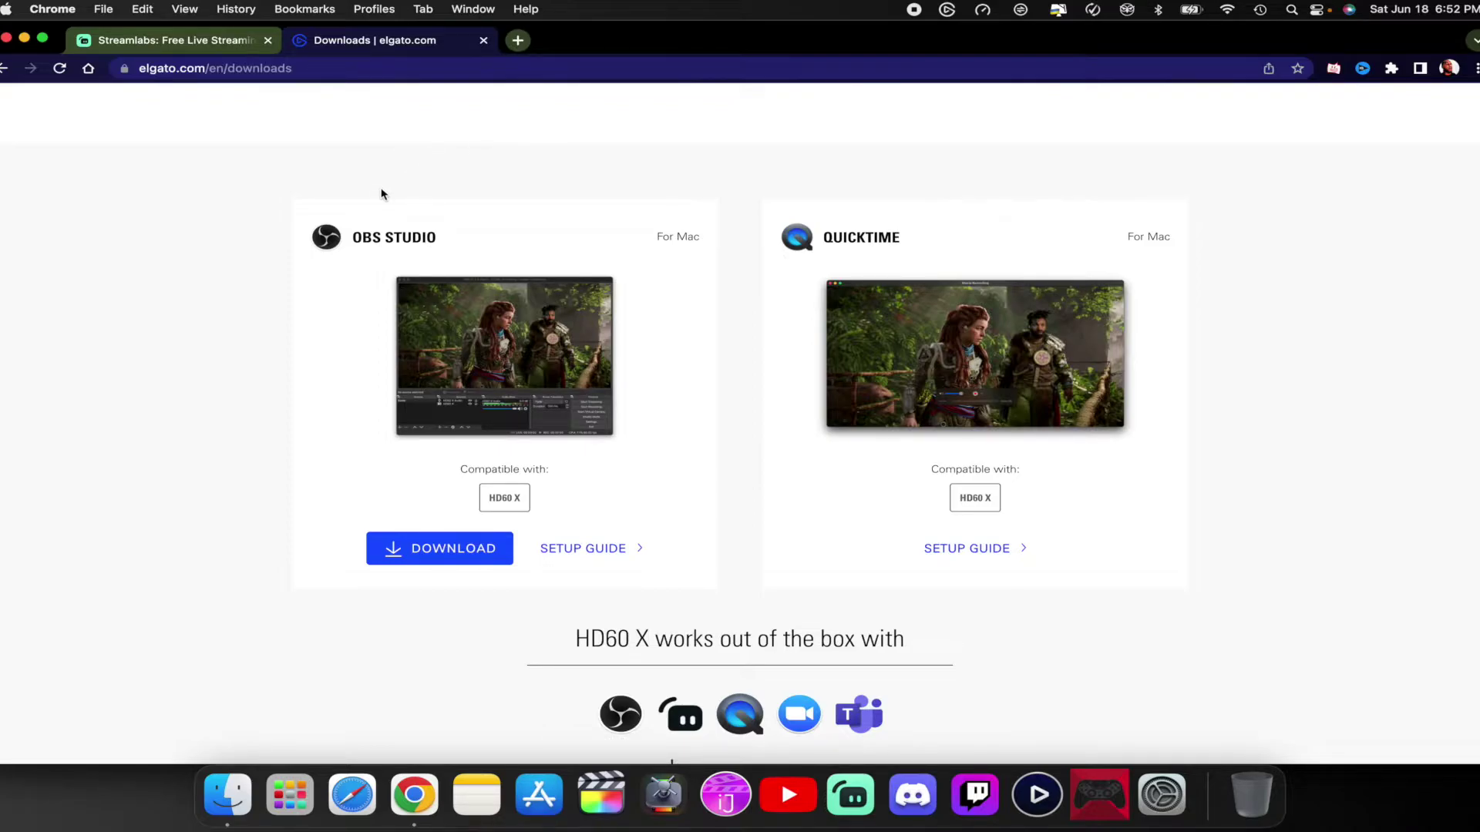
Step: Hide Chrome, check the HD60 S+ settings in Game Capture HD, and return to No Signal
{"action": "key", "text": "F11"}
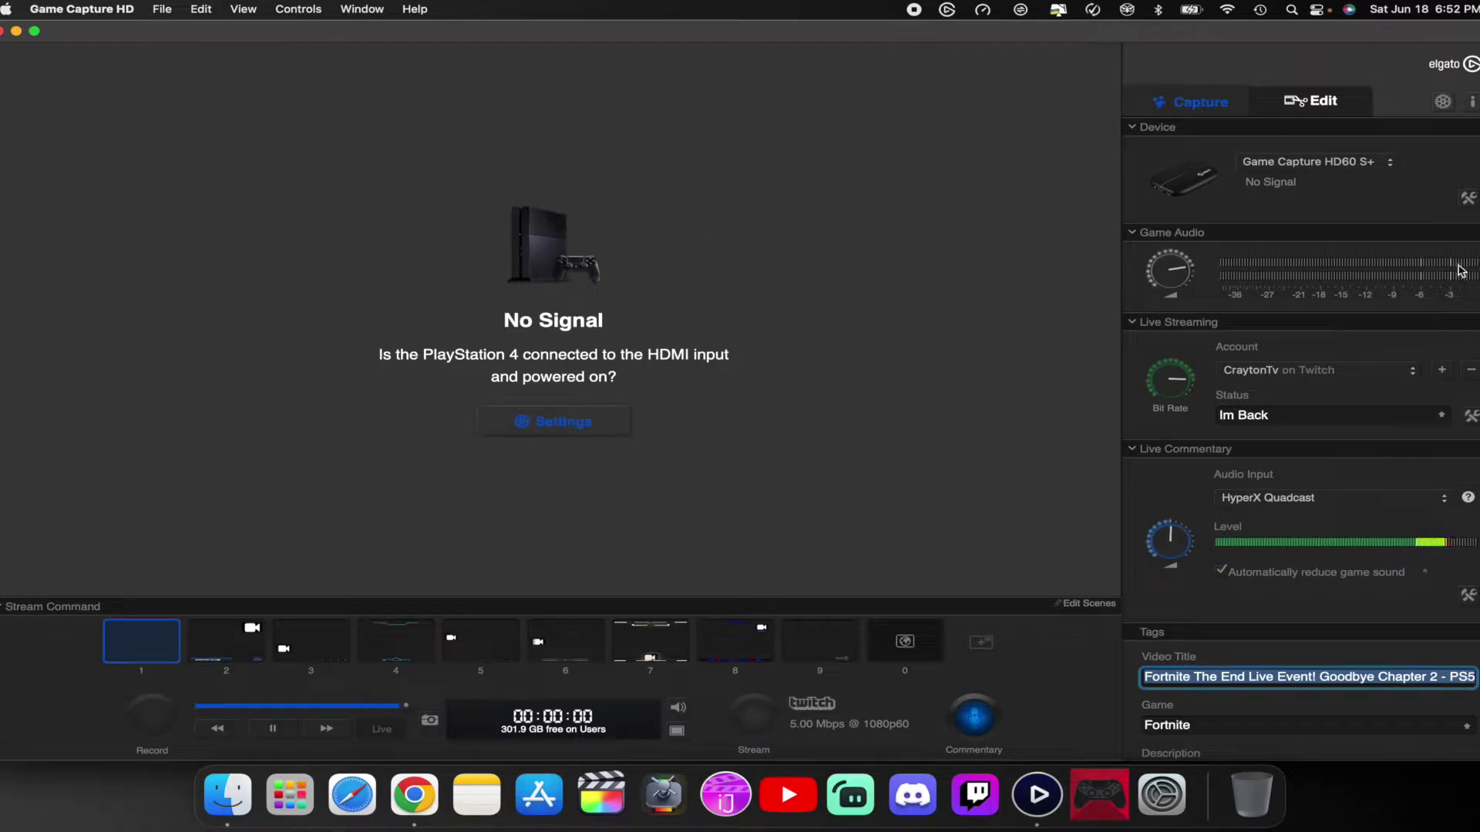
{"action": "left_click", "coordinate": [1464, 195]}
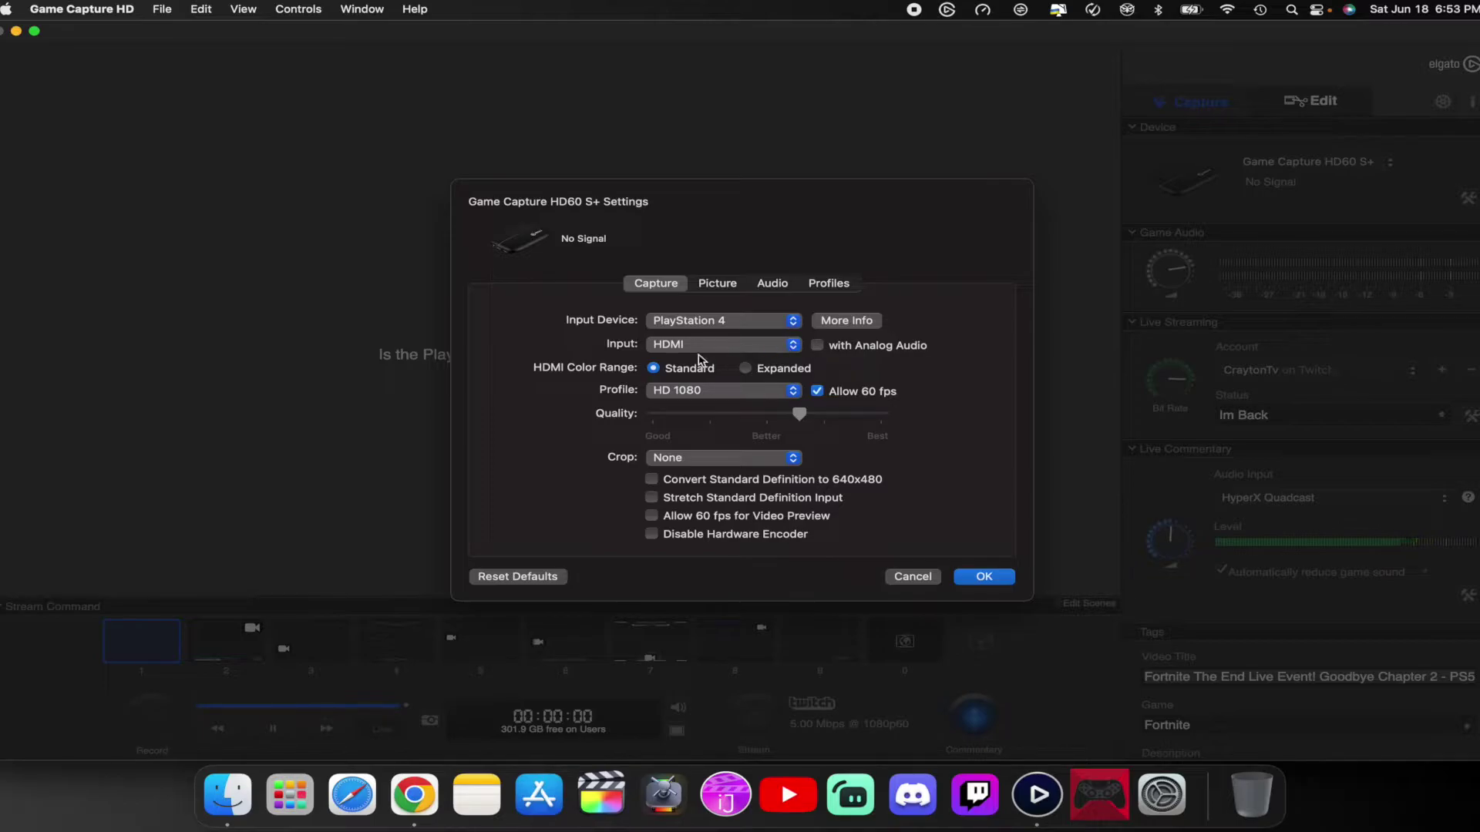
{"action": "left_click", "coordinate": [984, 576]}
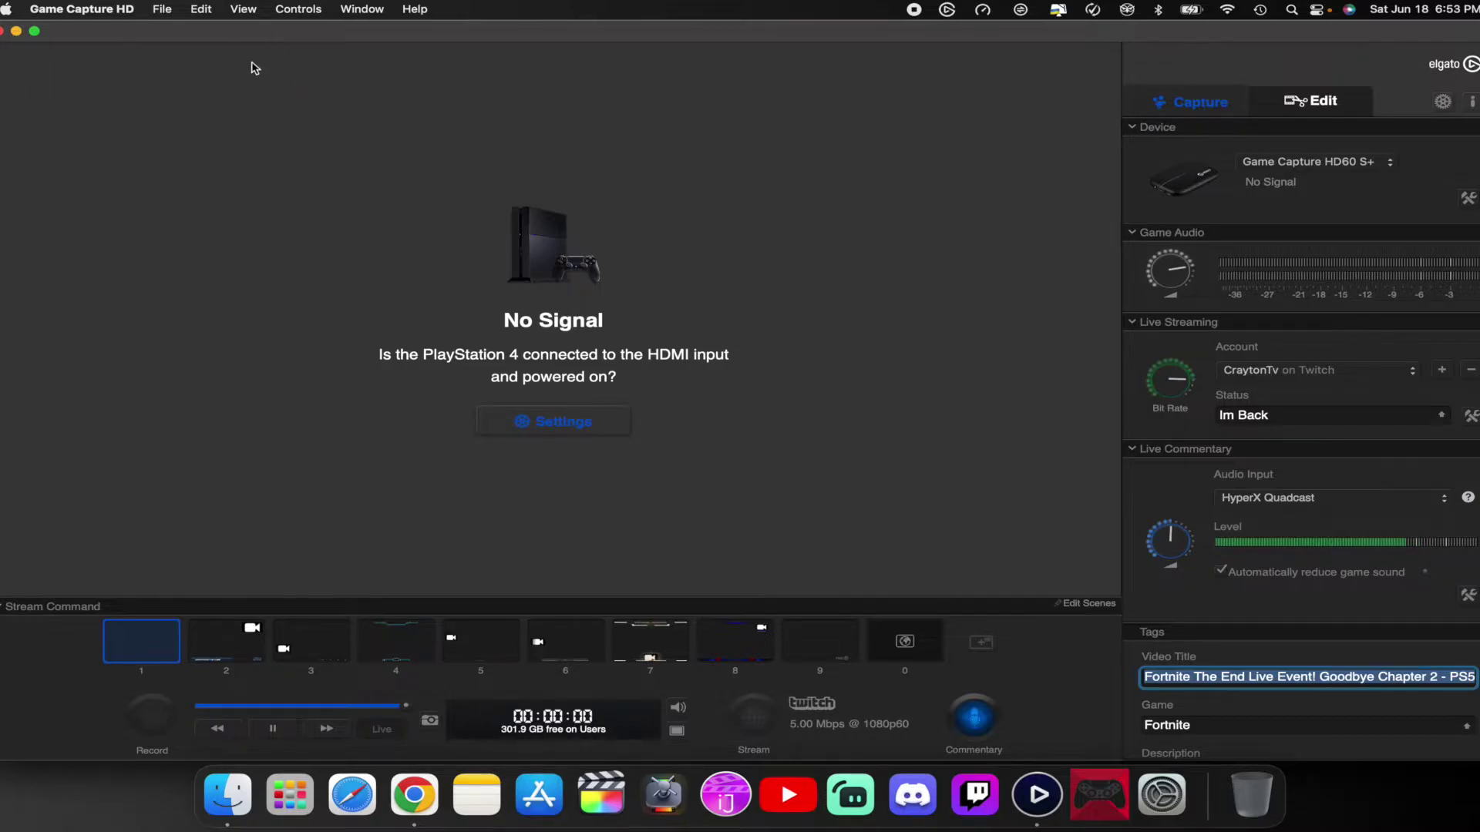
Step: Quit Game Capture HD, launch Streamlabs Desktop, and collapse its chat panel
{"action": "left_click", "coordinate": [4, 33]}
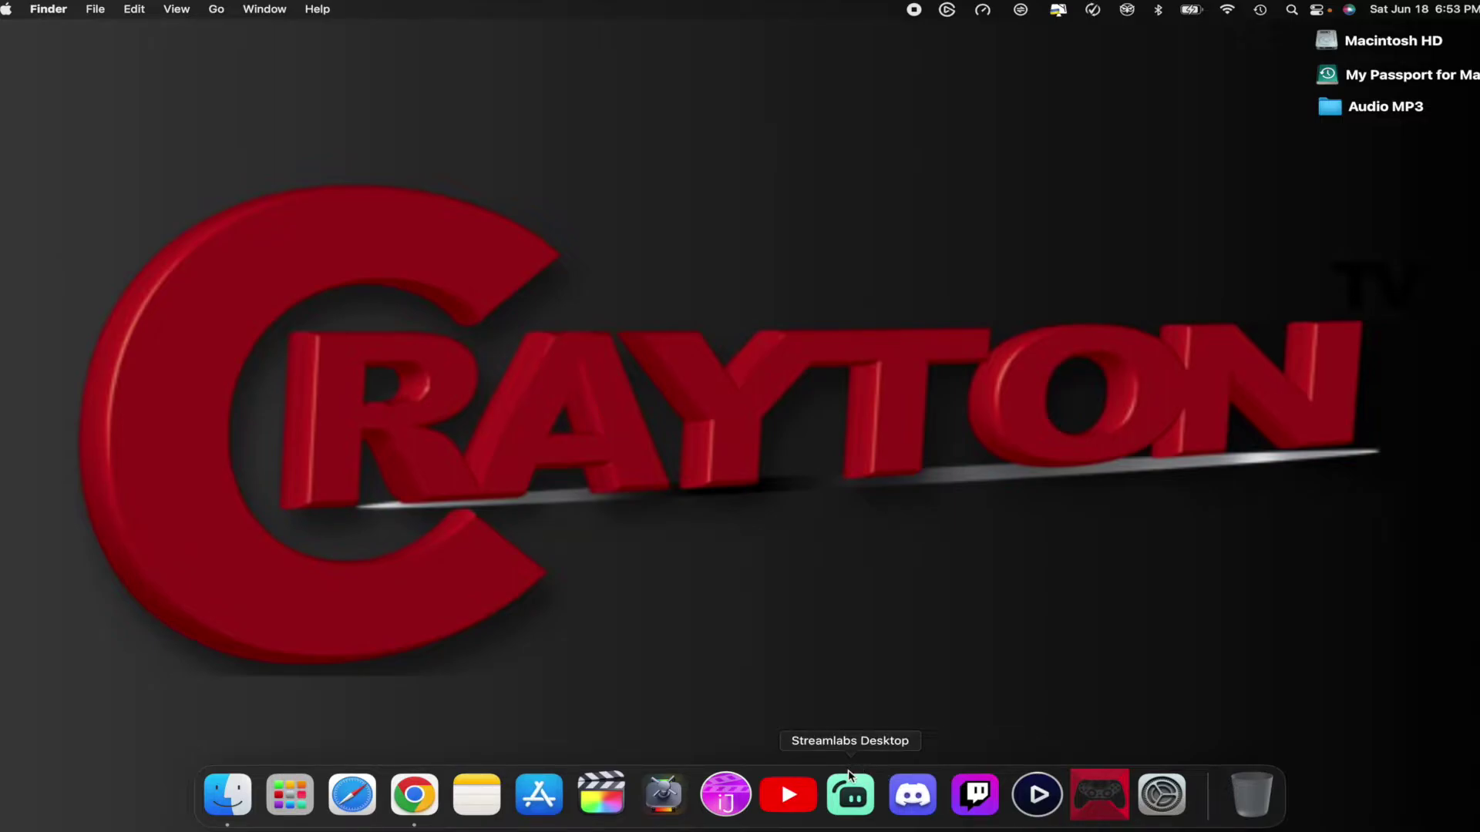
{"action": "left_click", "coordinate": [857, 800]}
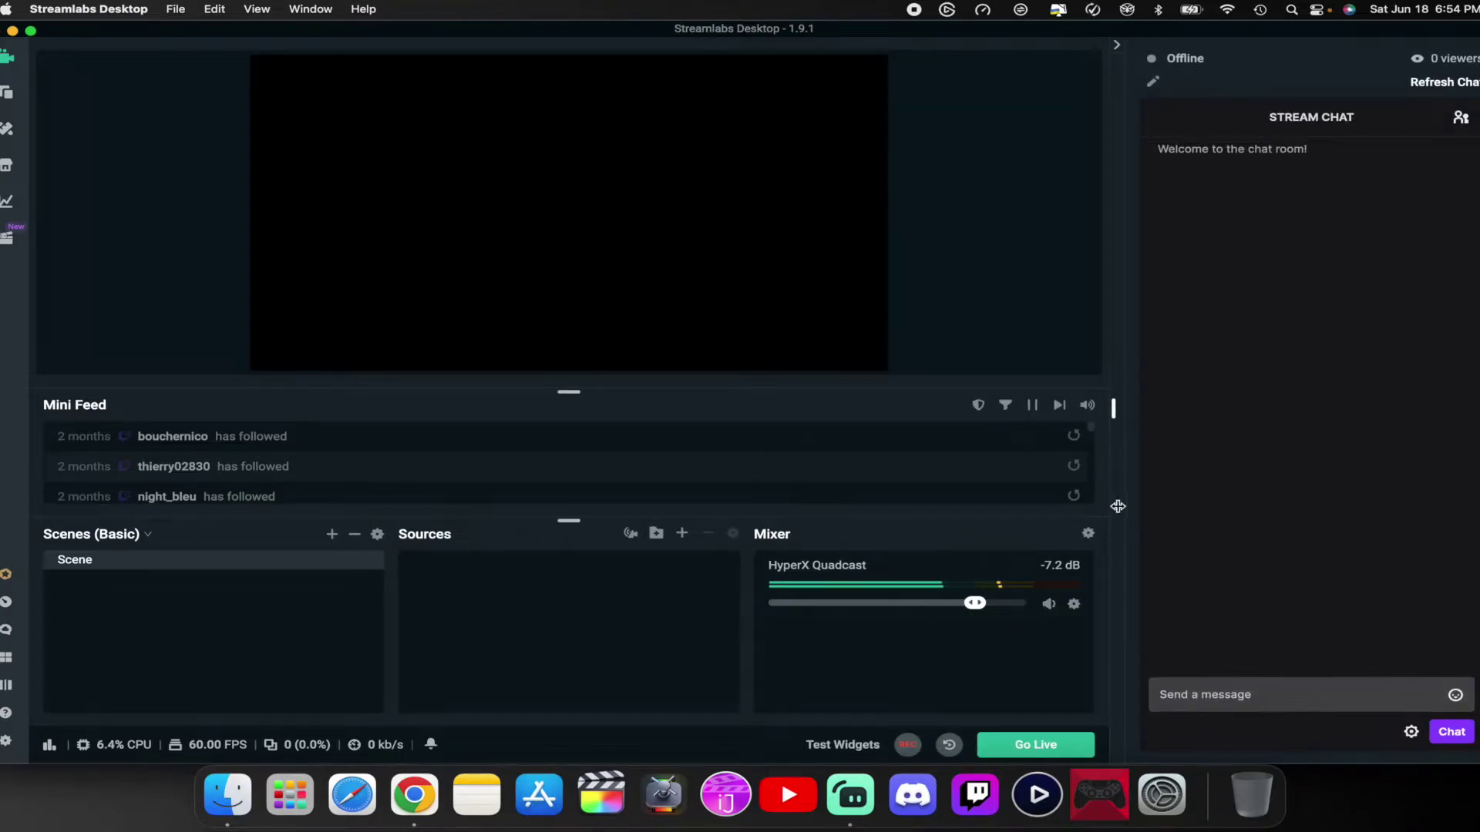
{"action": "left_click", "coordinate": [1116, 45]}
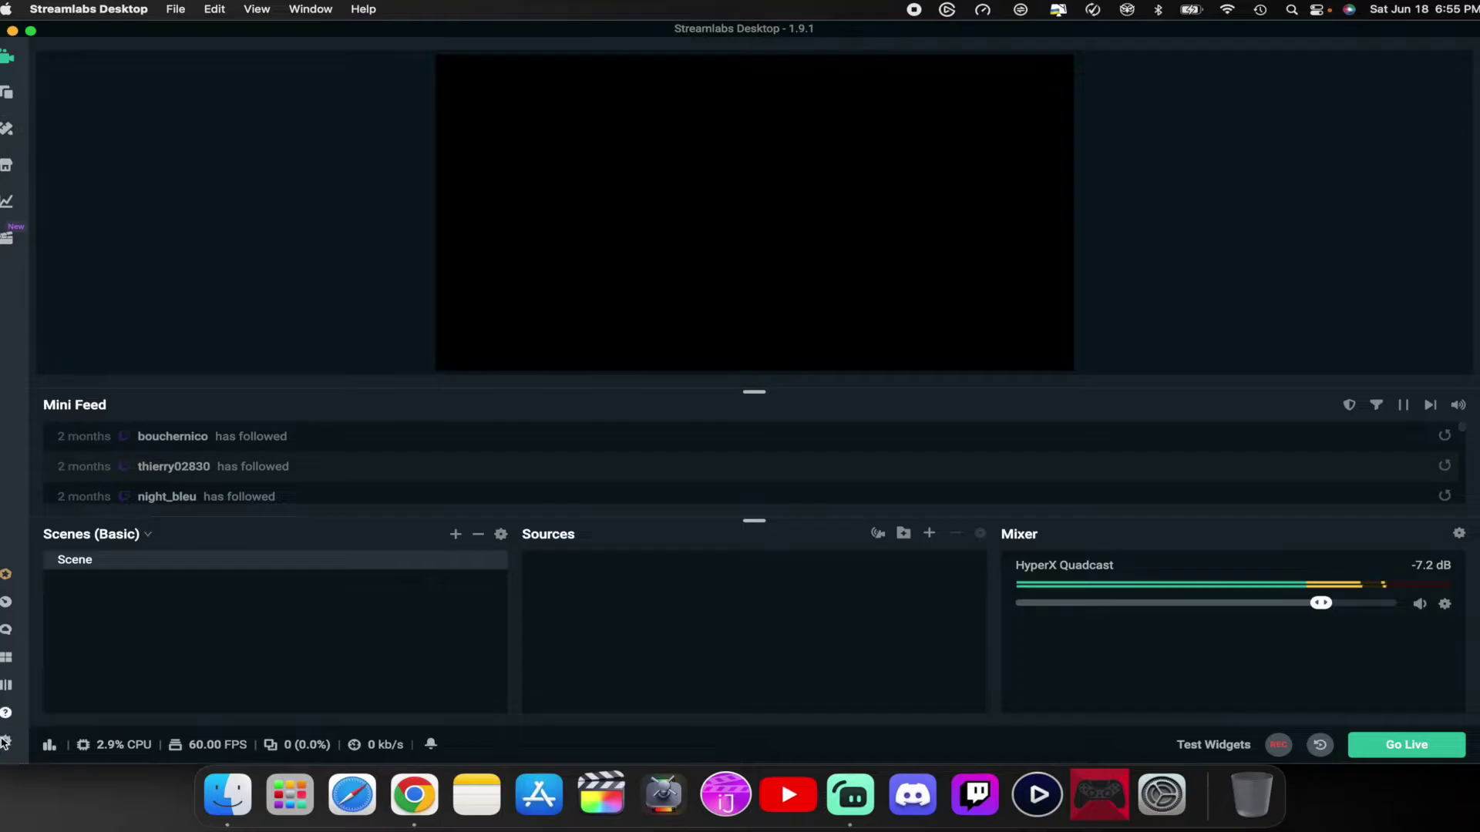
Step: In Output streaming settings, choose Apple VT H264 Hardware Encoder, keeping bitrate 4500
{"action": "left_click", "coordinate": [7, 745]}
{"action": "left_click", "coordinate": [428, 175]}
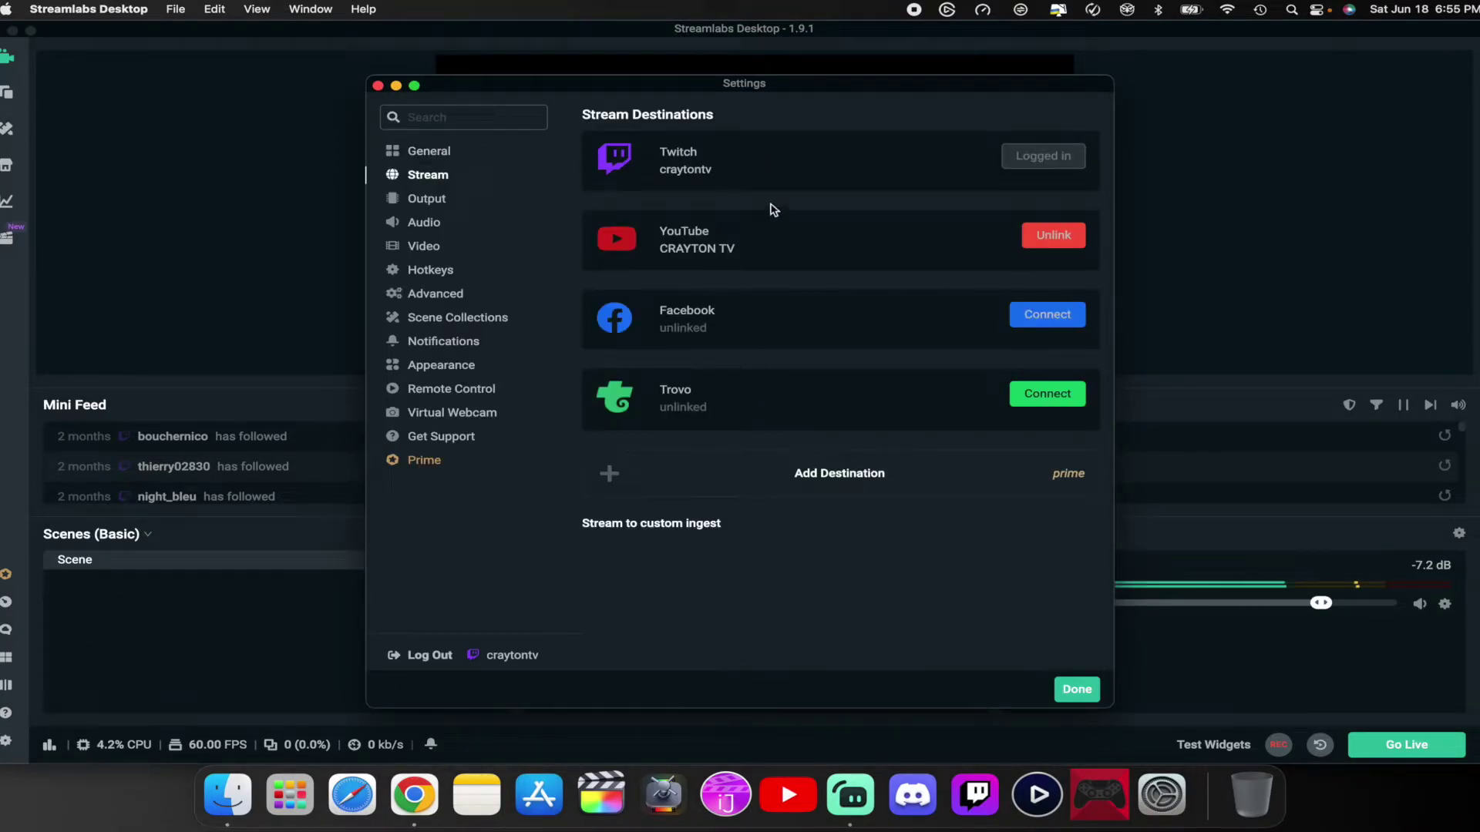
{"action": "left_click", "coordinate": [419, 200]}
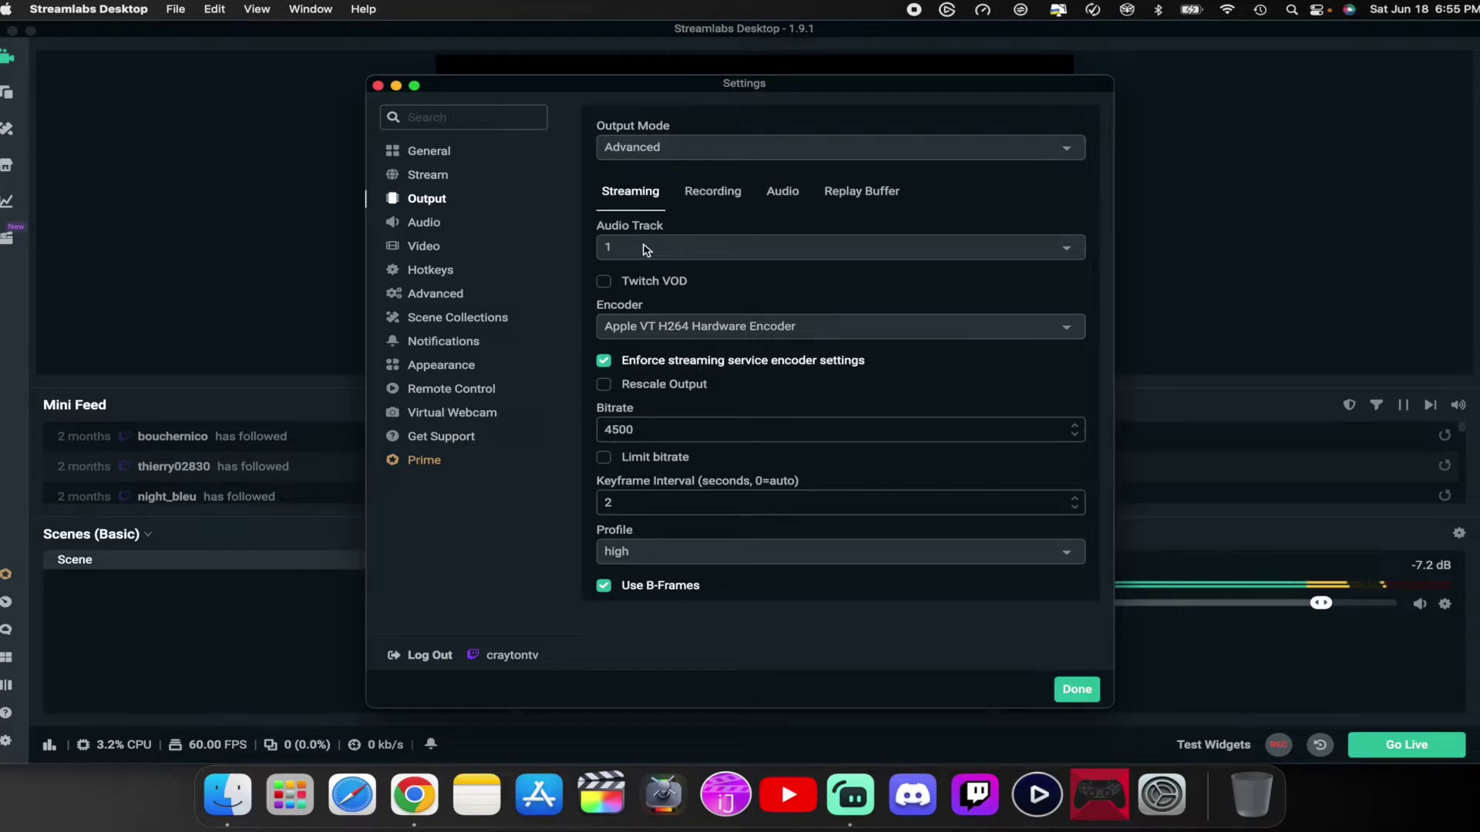
{"action": "left_click", "coordinate": [638, 318]}
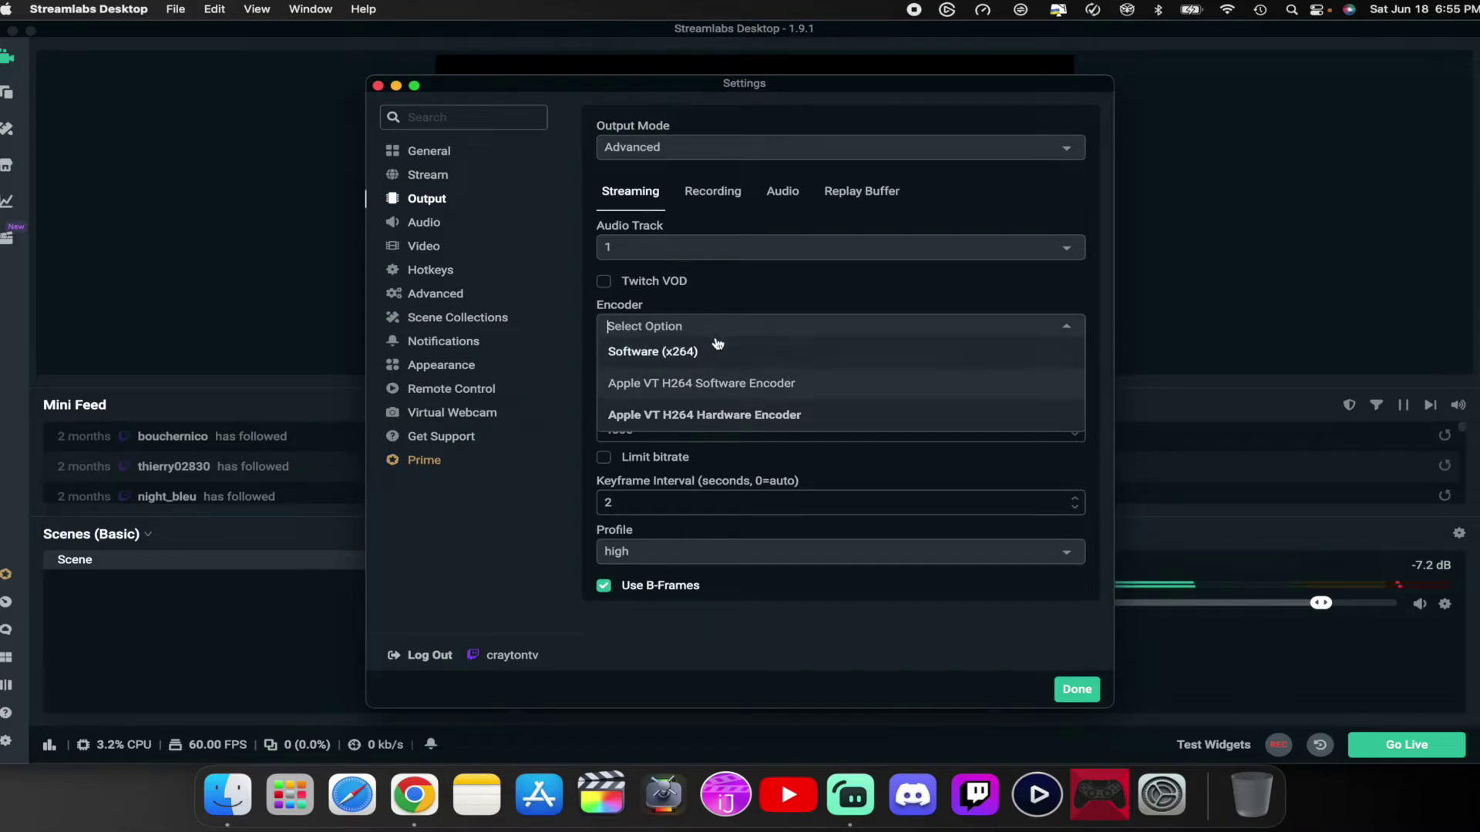
{"action": "left_click", "coordinate": [700, 420]}
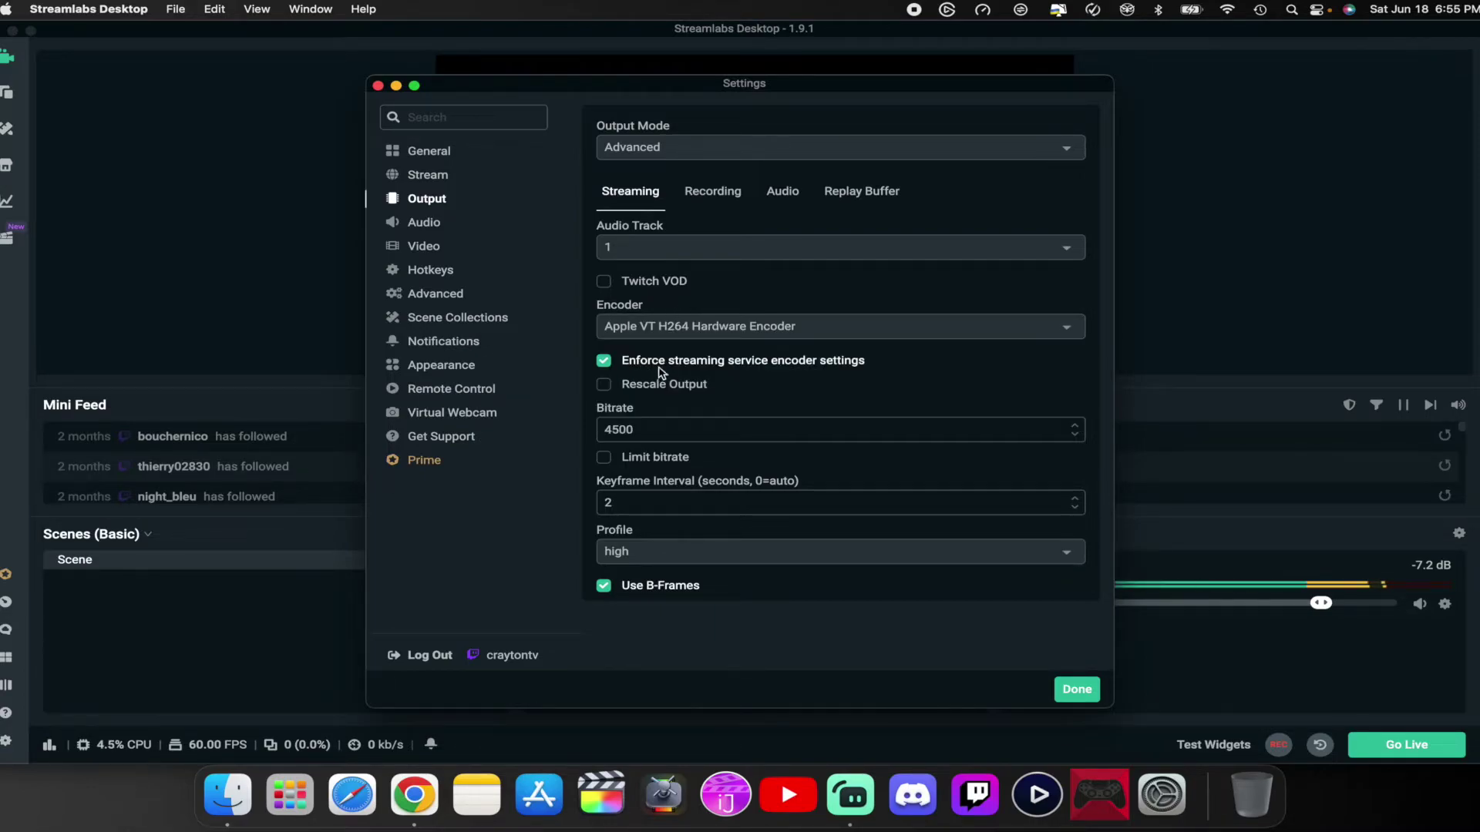
Step: Run a Speedtest (839 Mbps down, 730 Mbps up), then return to Streamlabs Settings
{"action": "left_click", "coordinate": [983, 11]}
{"action": "left_click", "coordinate": [990, 254]}
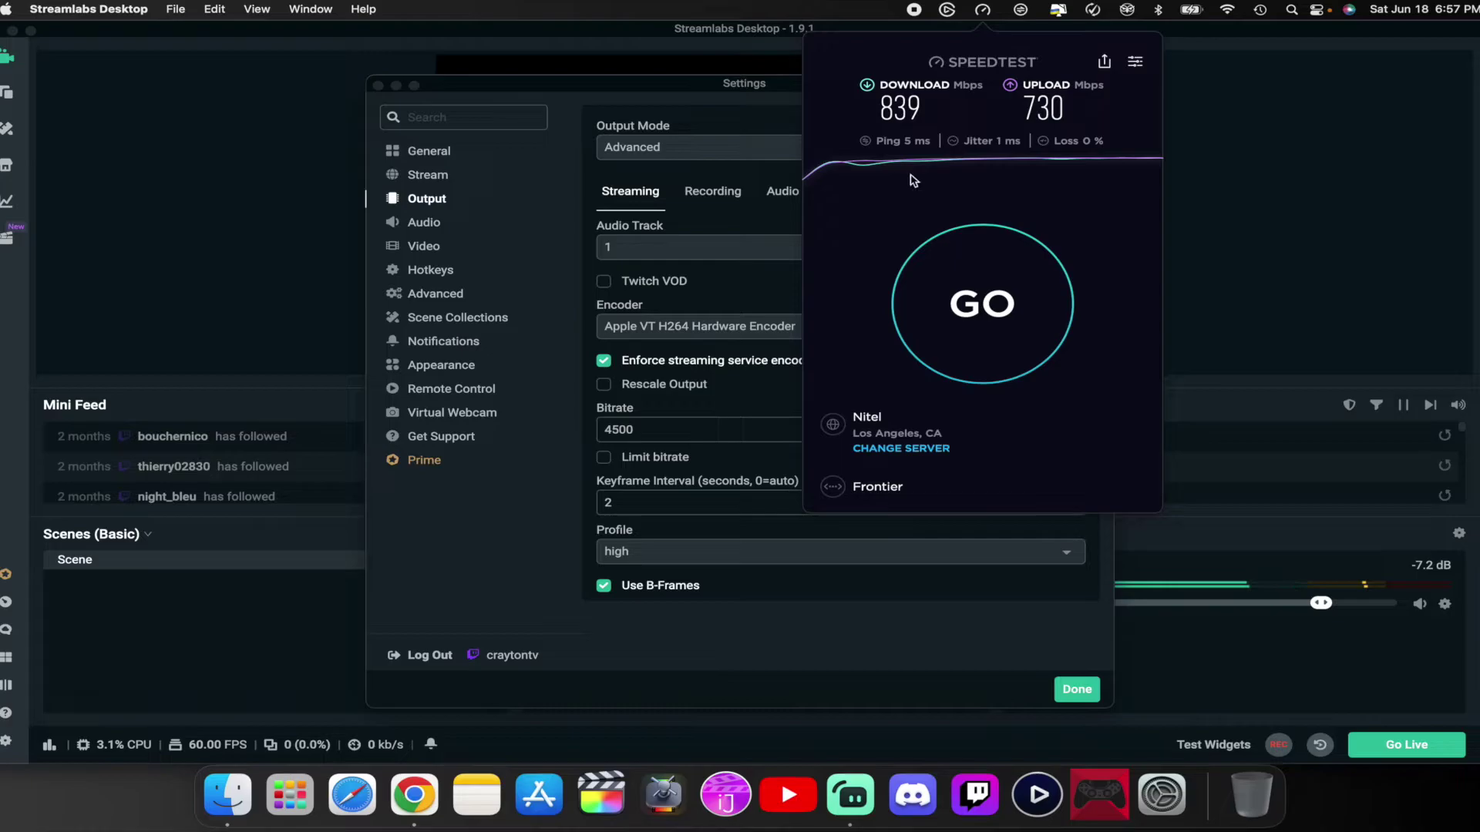
{"action": "left_click", "coordinate": [1244, 65]}
{"action": "key", "text": "super+grave"}
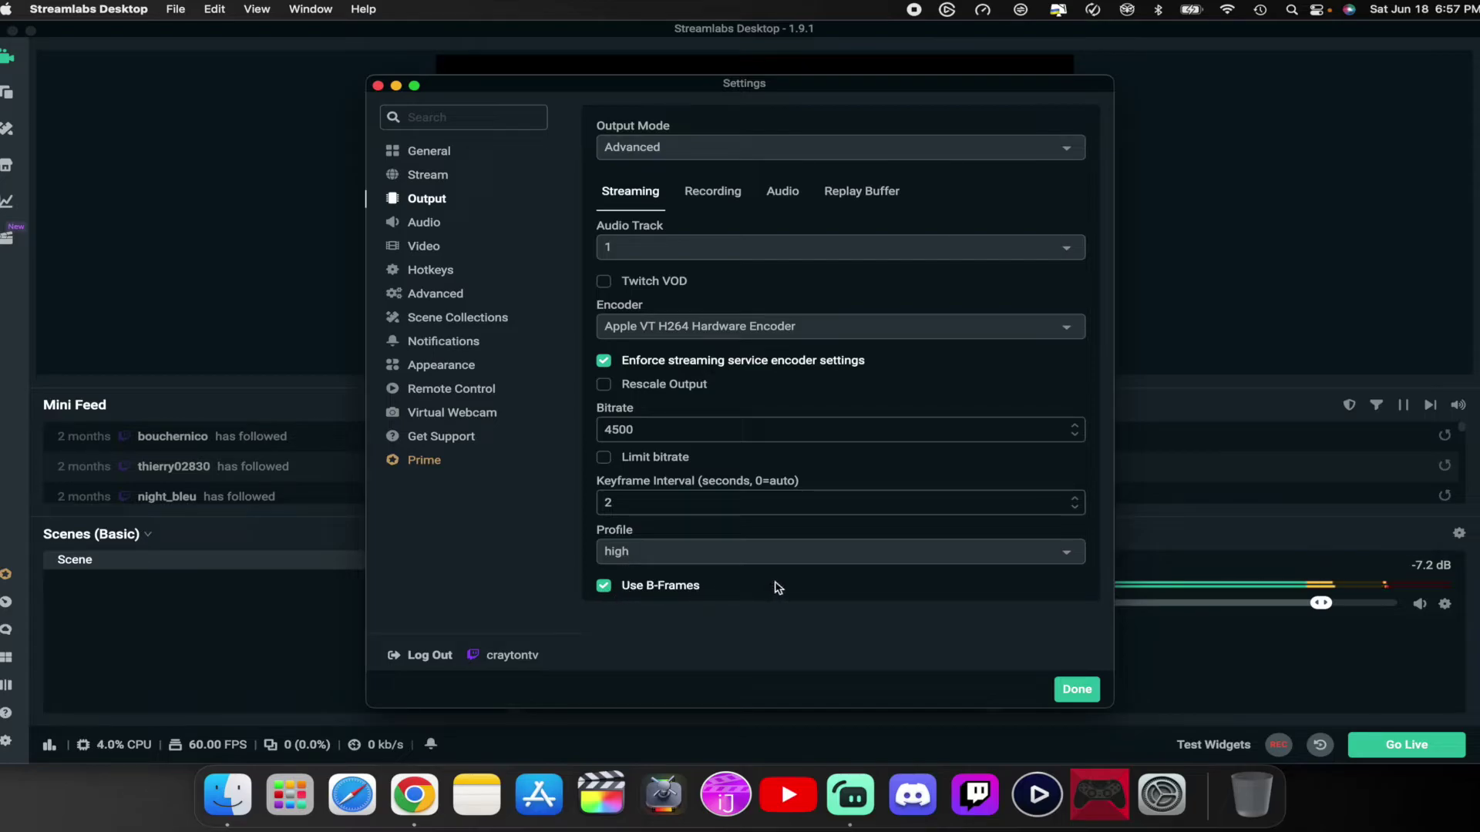
Step: Keep HyperX Quadcast as Mic/Auxiliary Device 1, then view the 1920x1080, 60 FPS video settings
{"action": "left_click", "coordinate": [442, 223]}
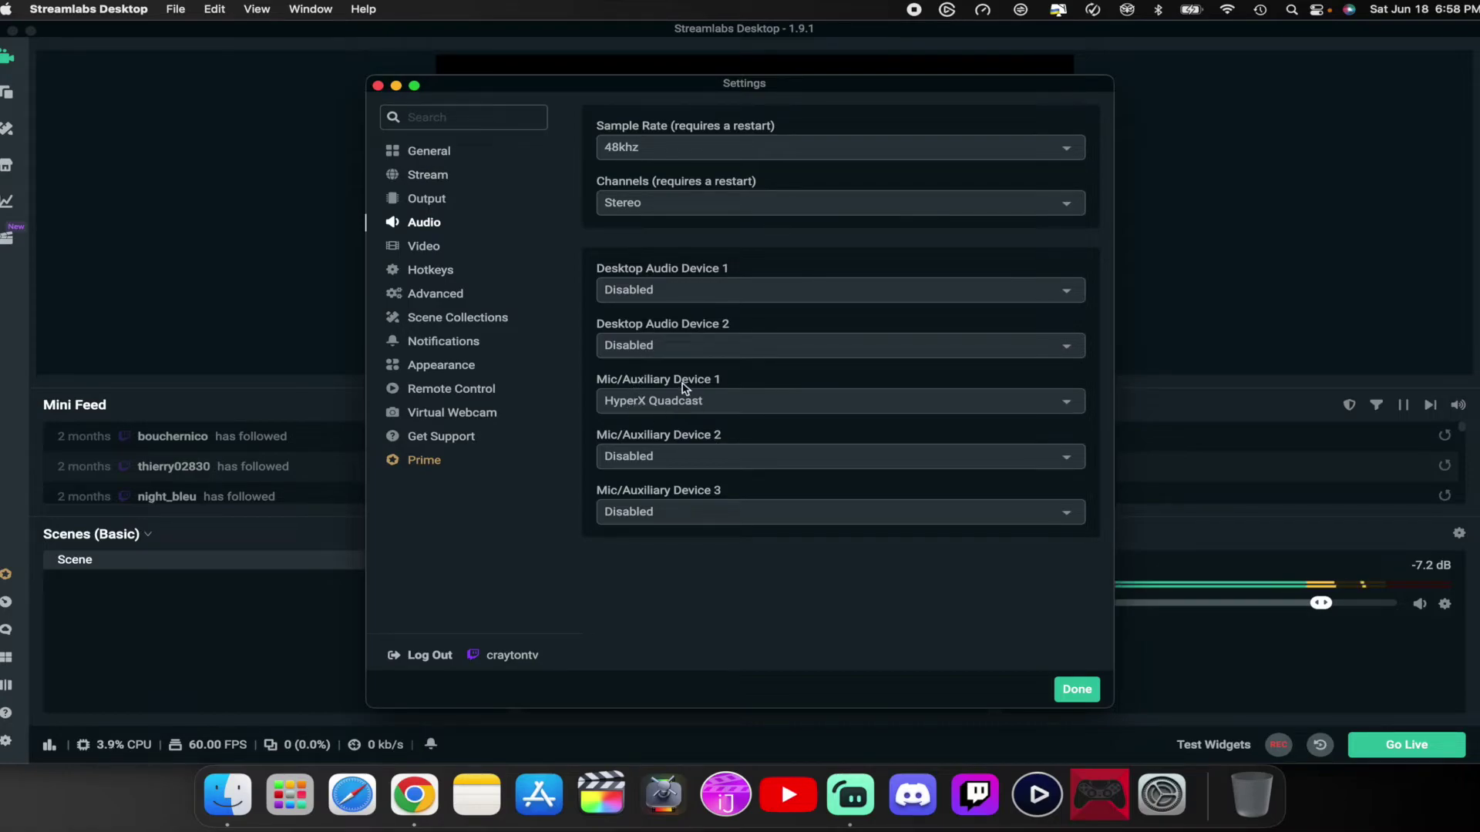
{"action": "left_click", "coordinate": [663, 401]}
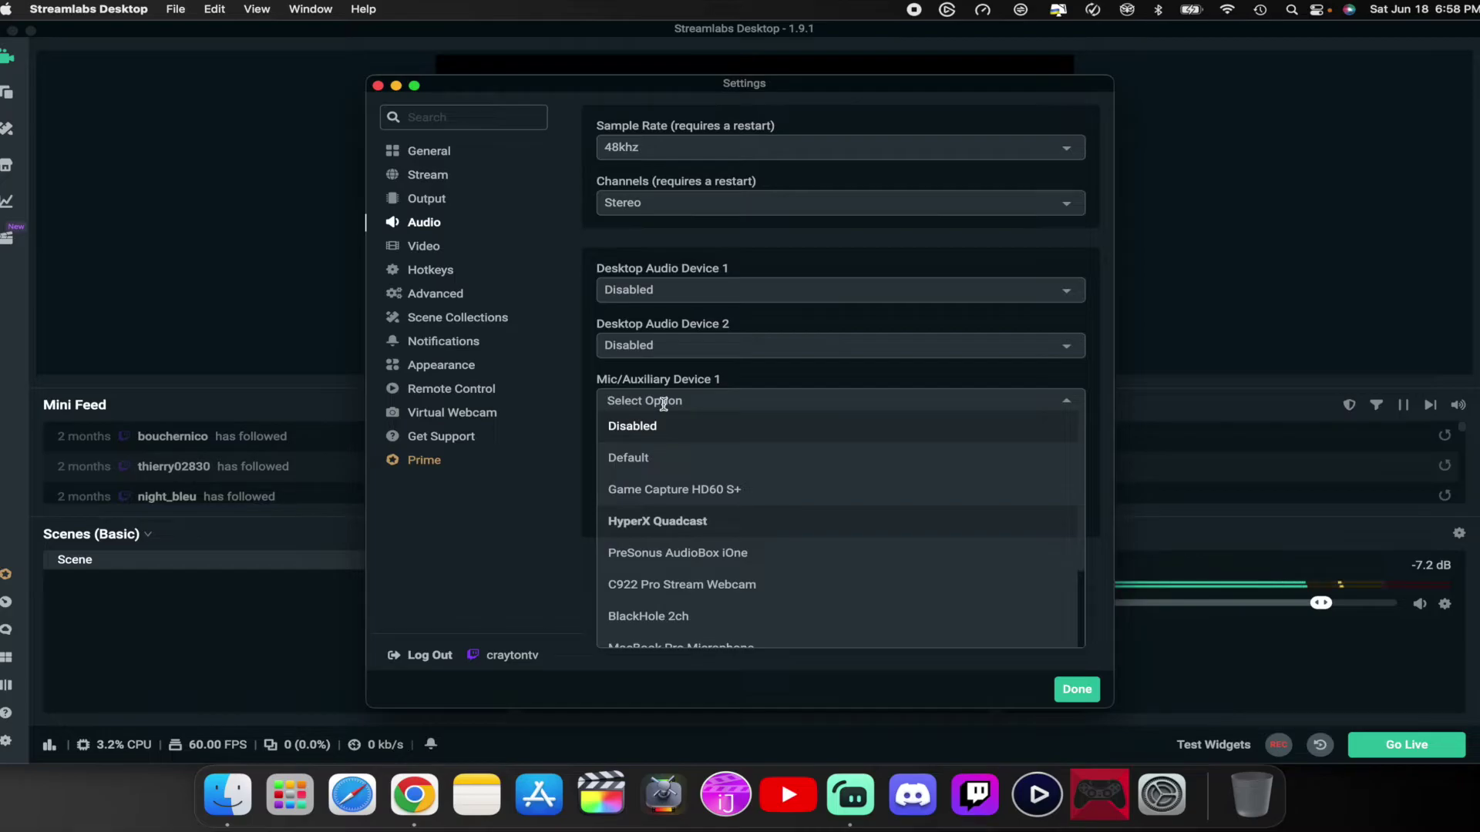
{"action": "left_click", "coordinate": [658, 521]}
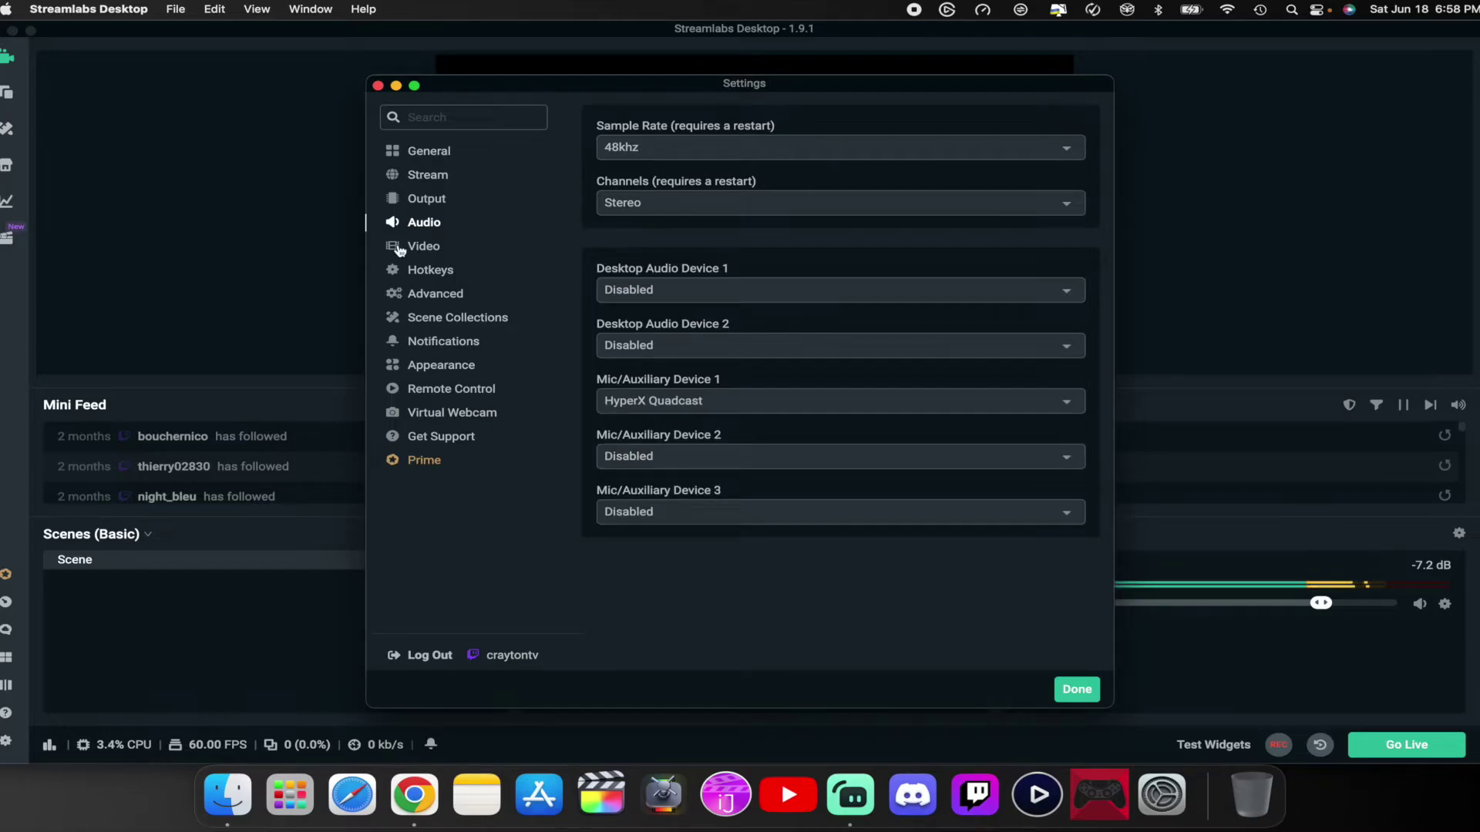
{"action": "left_click", "coordinate": [410, 247]}
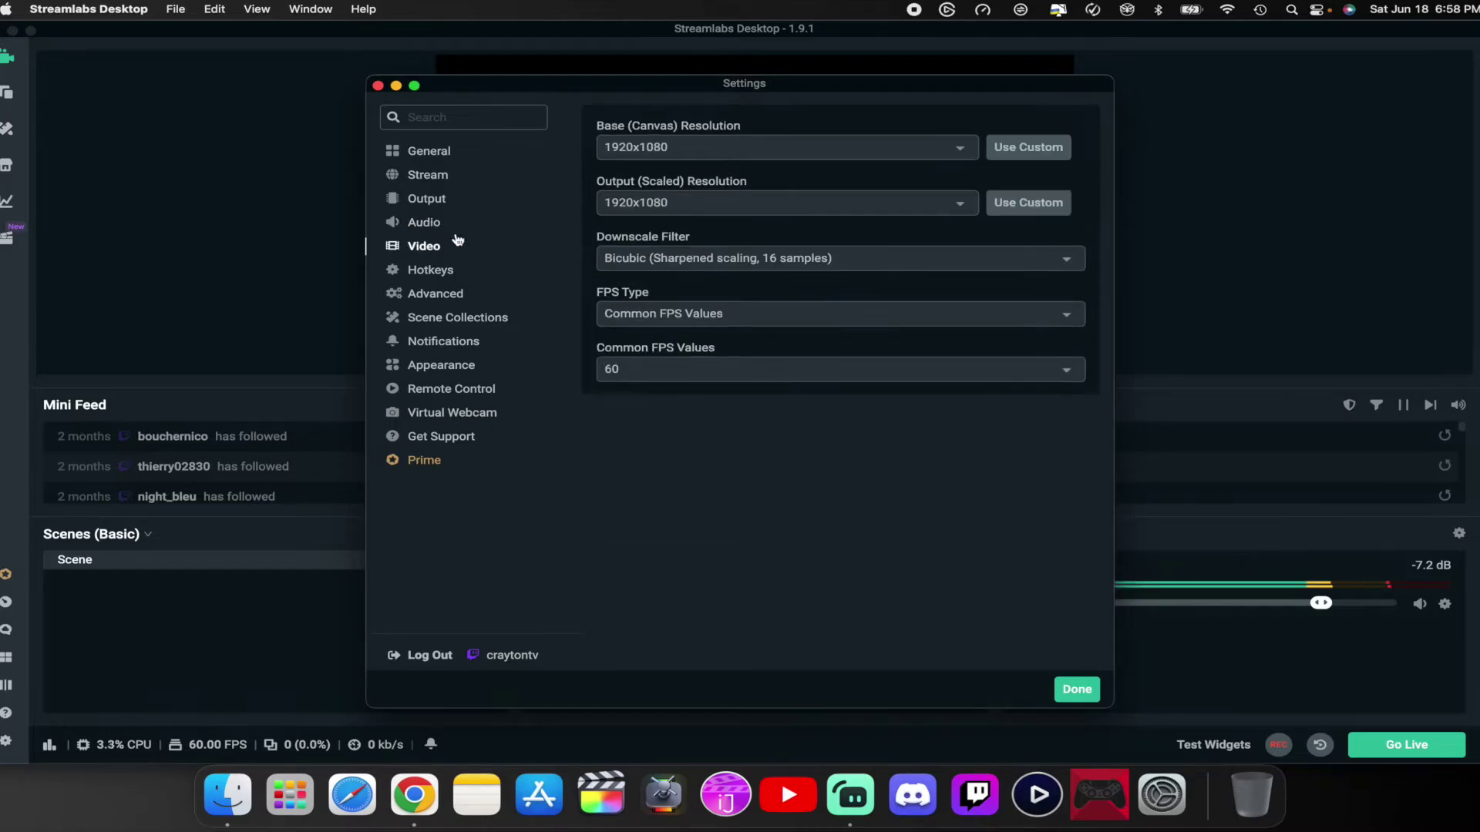
Step: Keep Bicubic as the downscale filter and close Settings with Done
{"action": "left_click", "coordinate": [659, 260]}
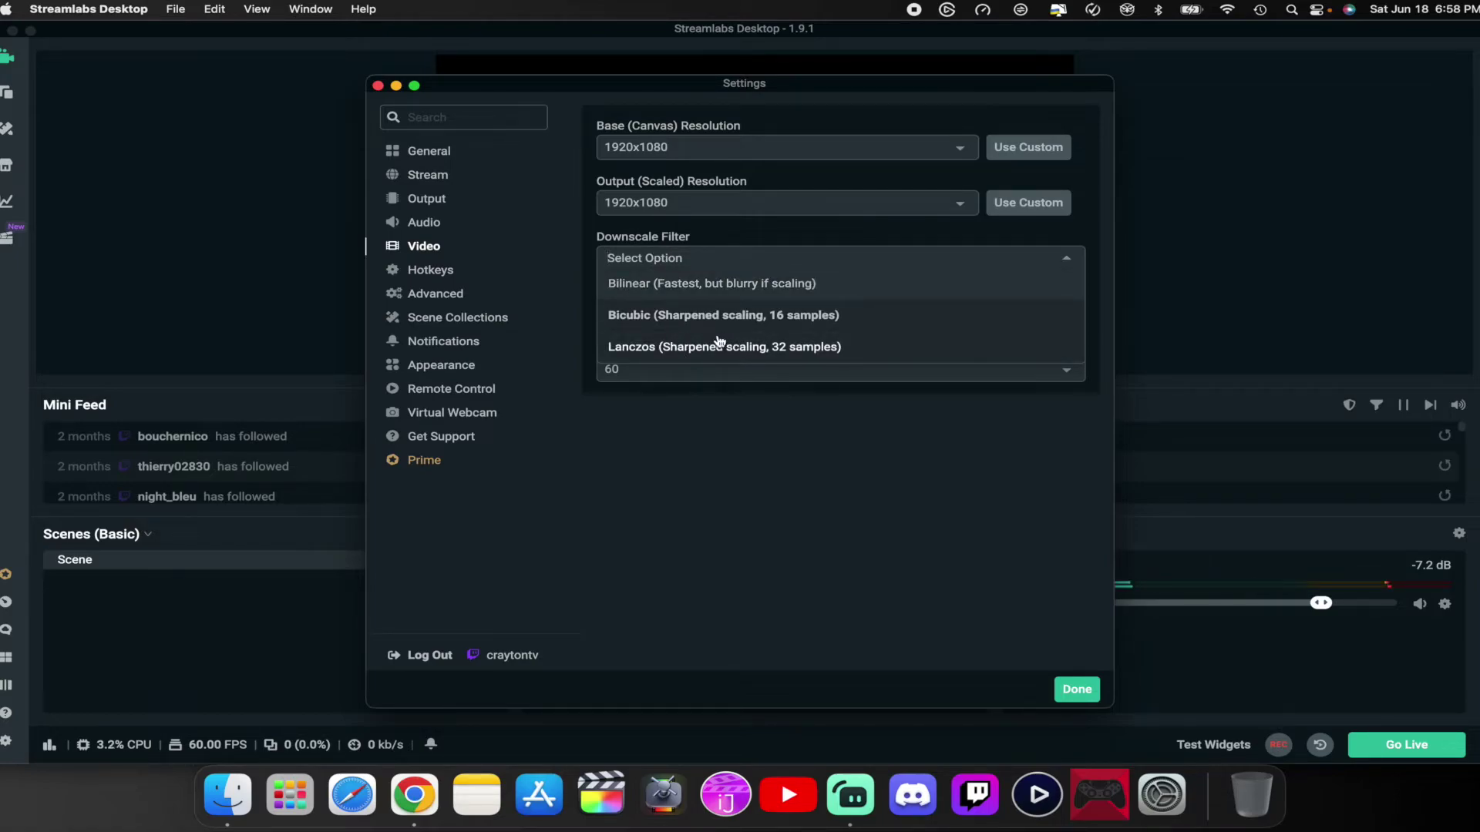
{"action": "left_click", "coordinate": [719, 262]}
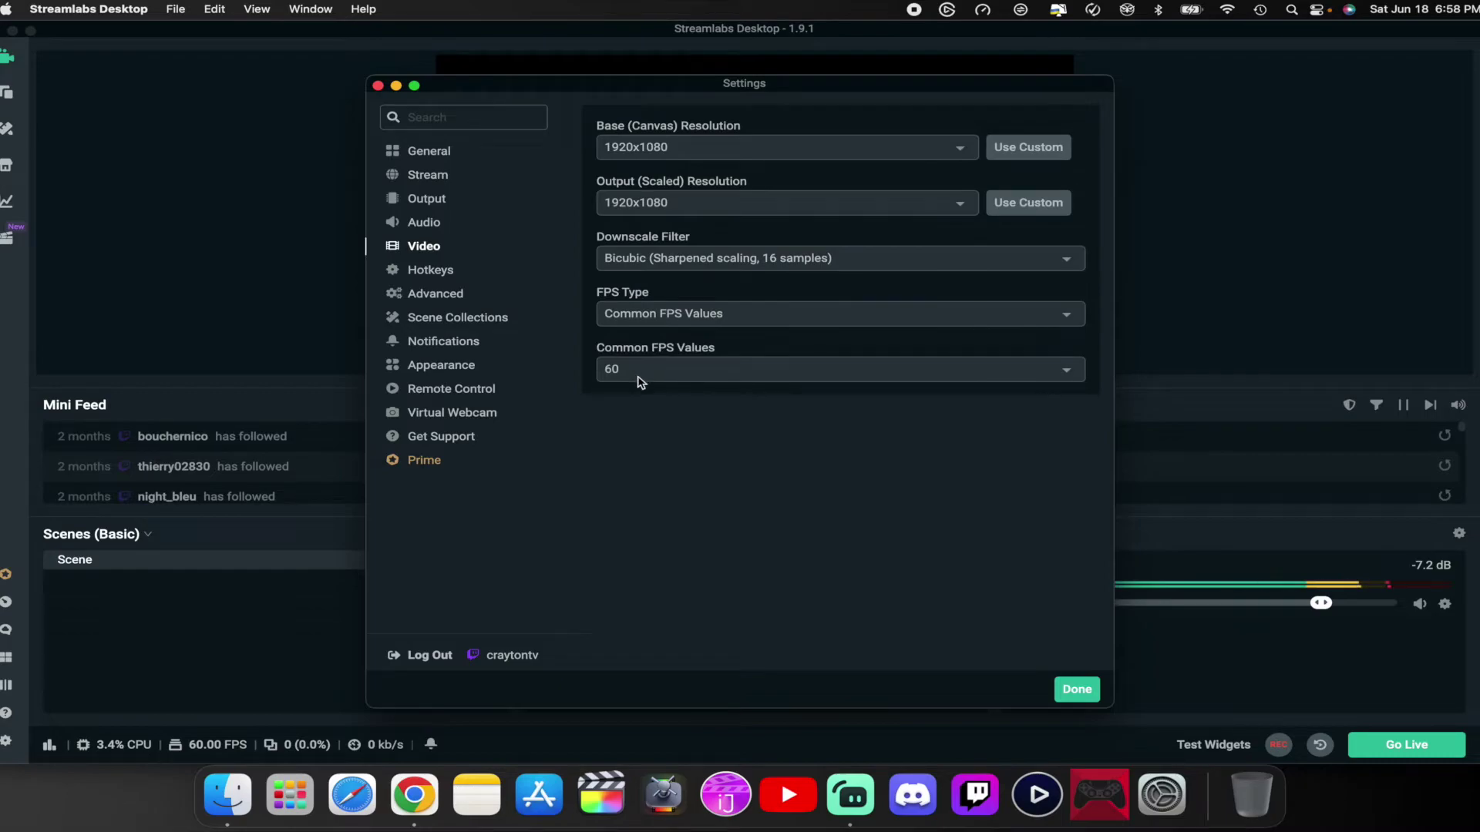
{"action": "left_click", "coordinate": [378, 85]}
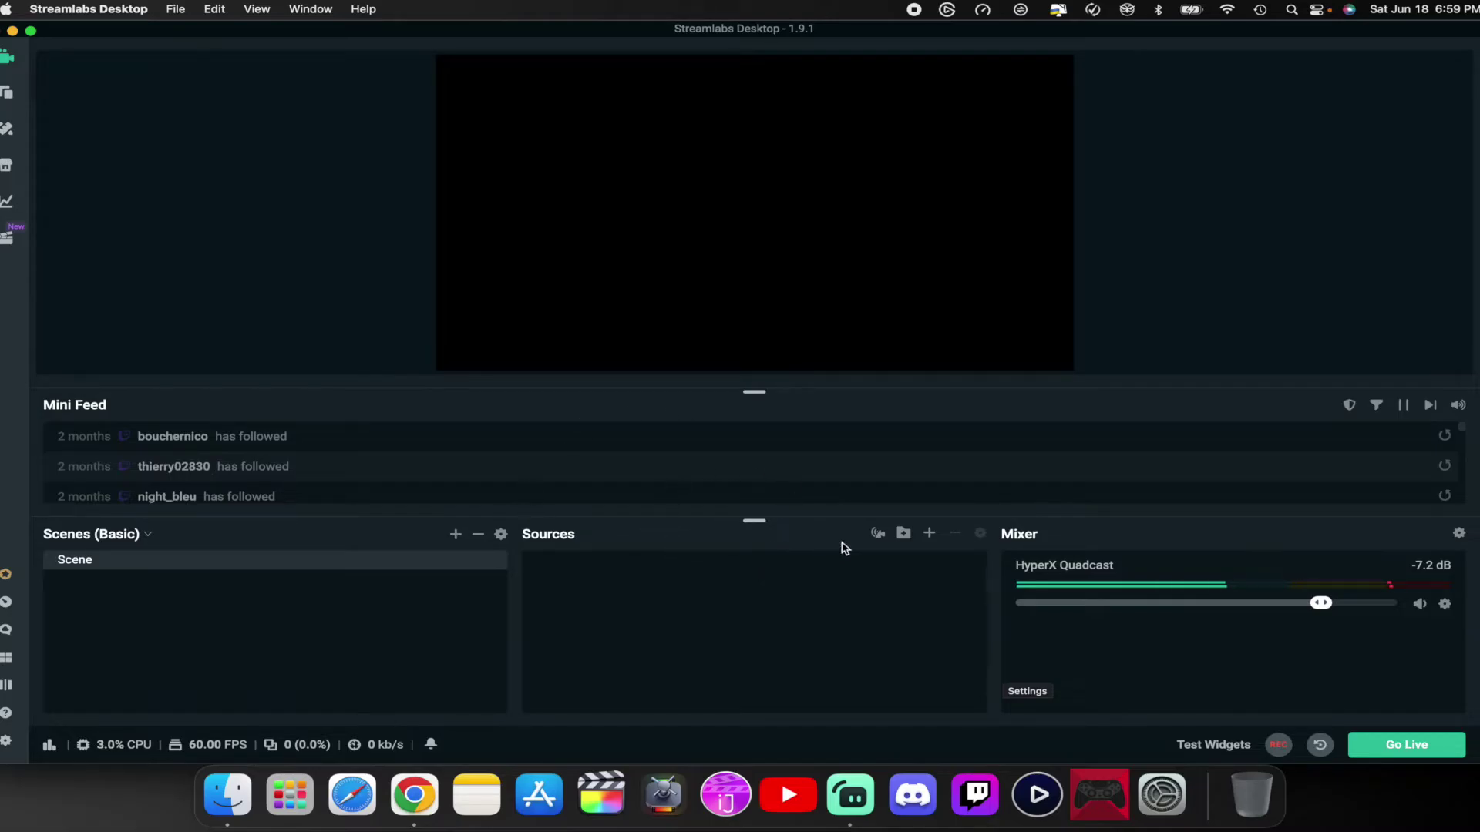
Step: Add a Video Capture Device source named HD60S+ from Game Capture HD60 S+ at 1920x1080
{"action": "left_click", "coordinate": [928, 536]}
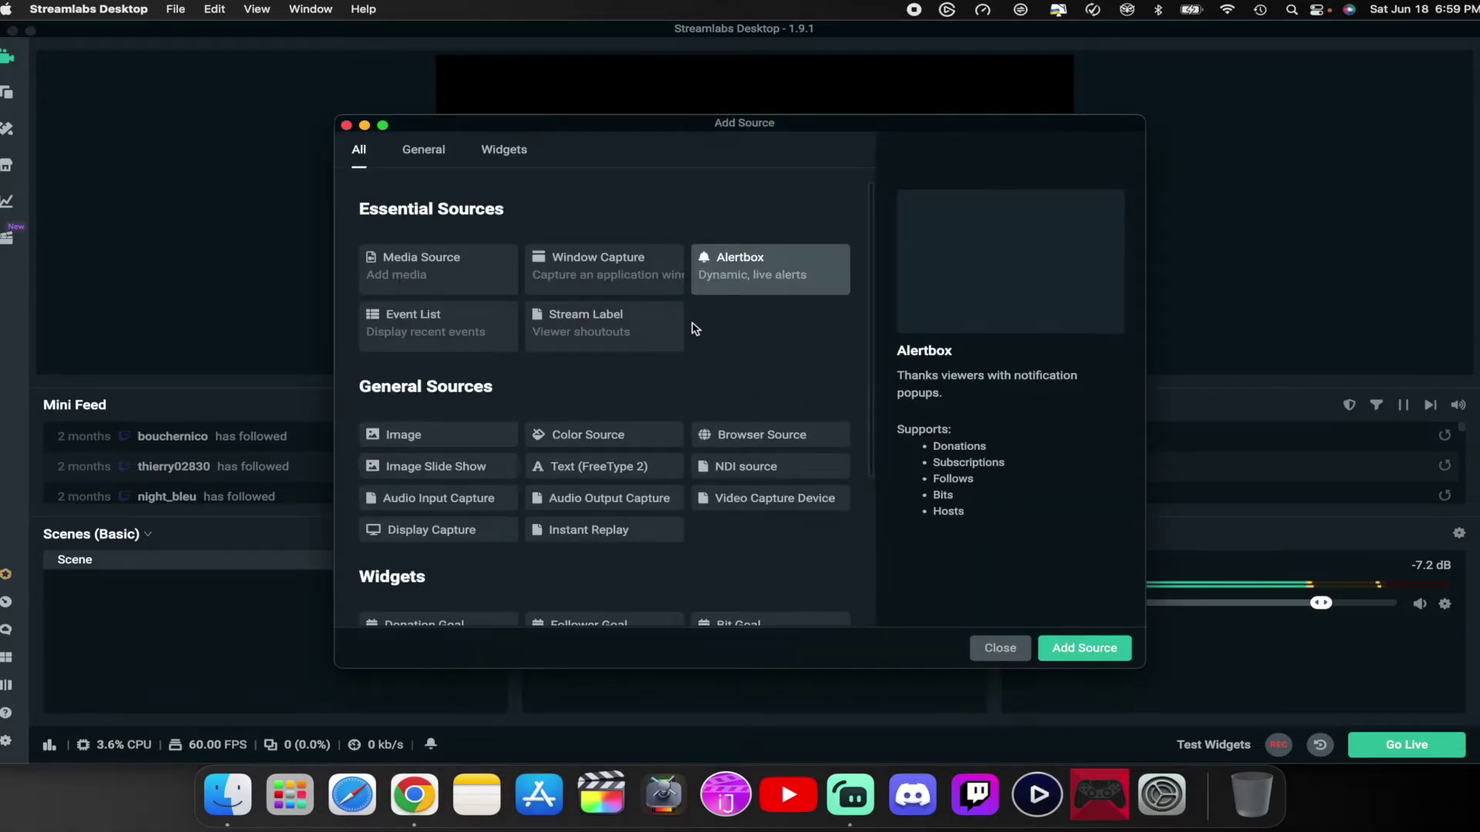
{"action": "left_click", "coordinate": [738, 499]}
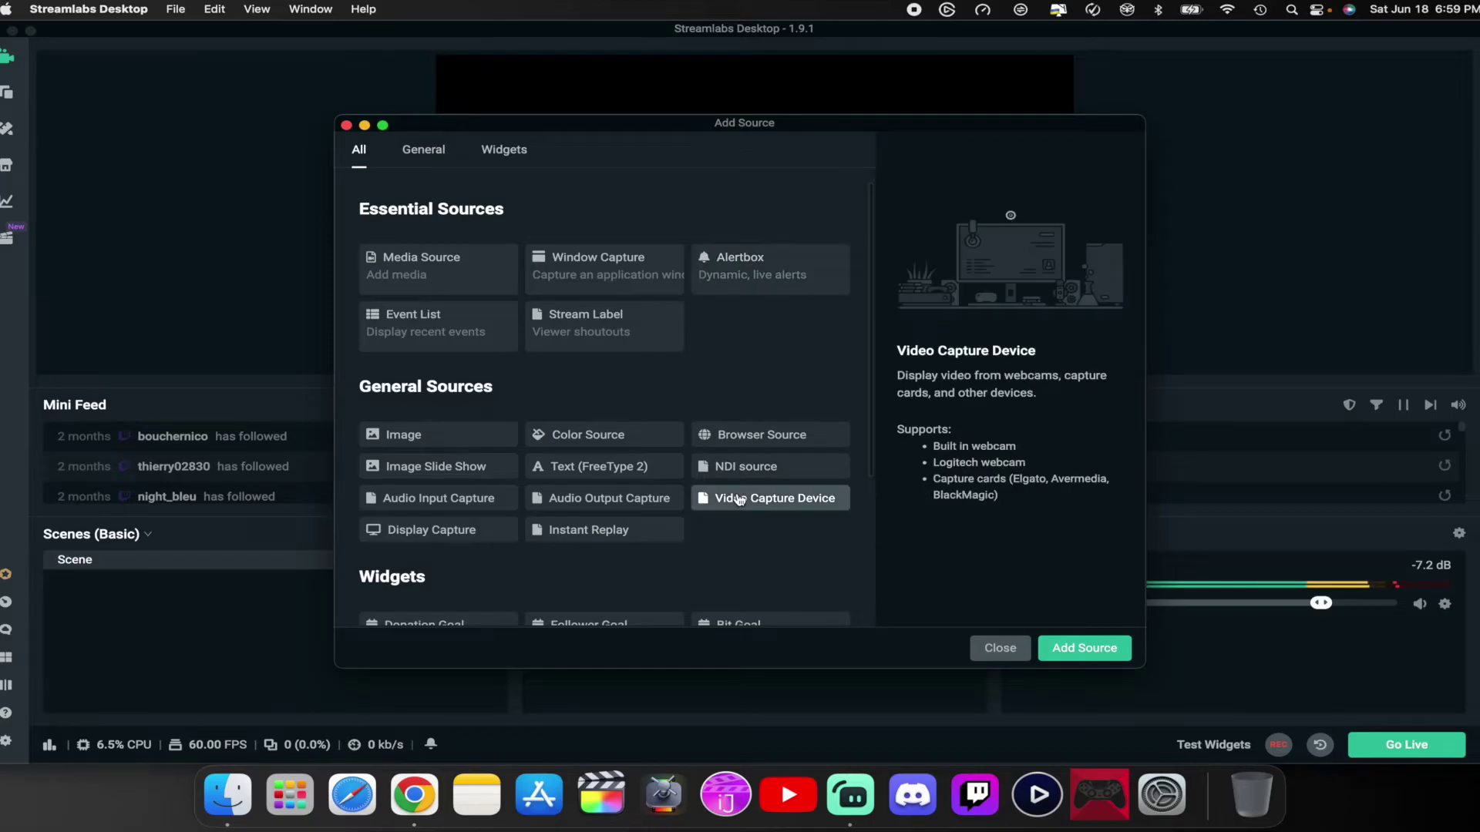
{"action": "left_click", "coordinate": [1087, 648]}
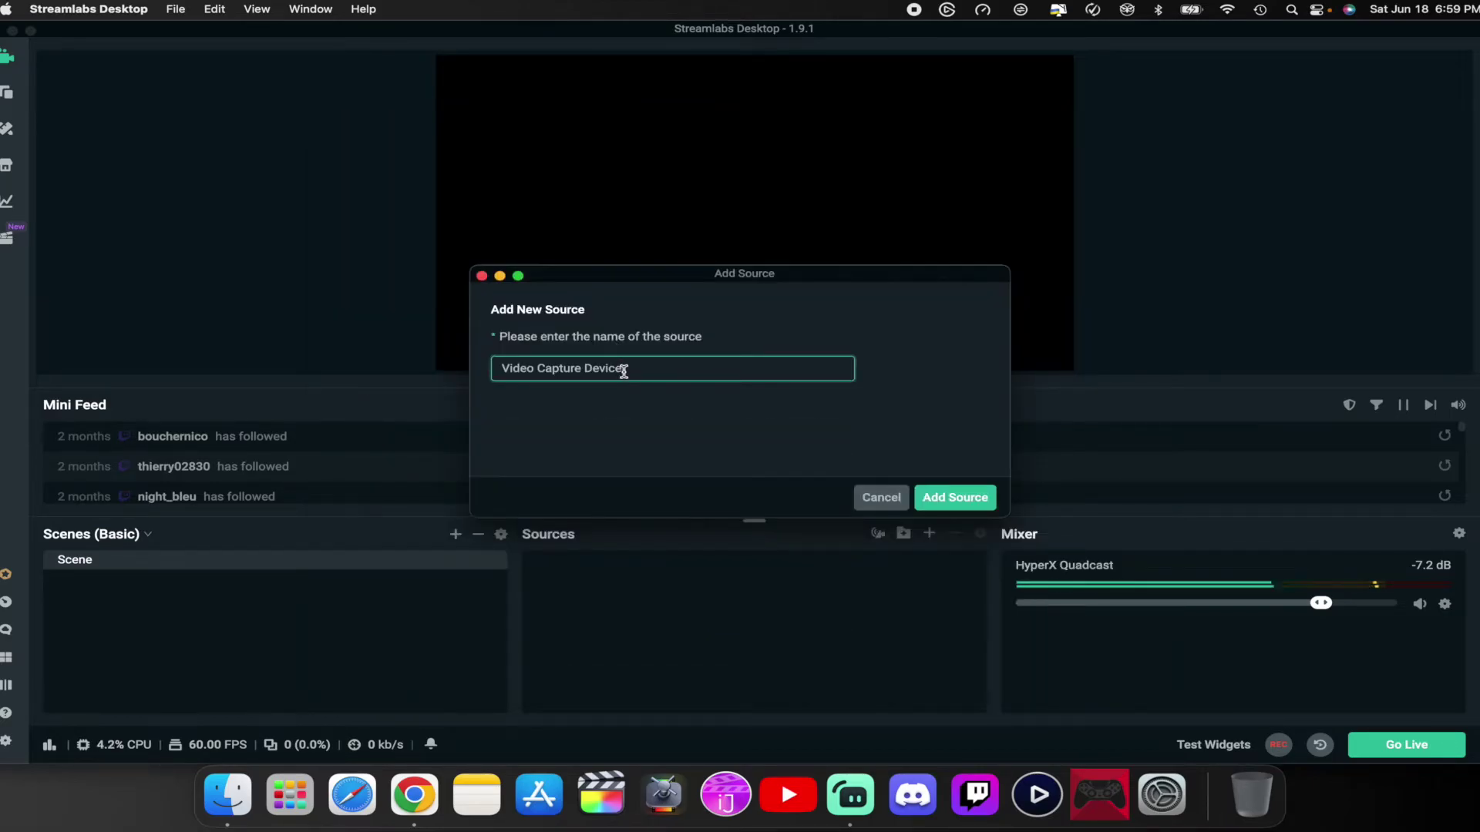
{"action": "key", "text": "BackSpace"}
{"action": "key", "text": "BackSpace"}
{"action": "key", "text": "BackSpace"}
{"action": "key", "text": "BackSpace"}
{"action": "key", "text": "BackSpace"}
{"action": "key", "text": "BackSpace"}
{"action": "key", "text": "Return"}
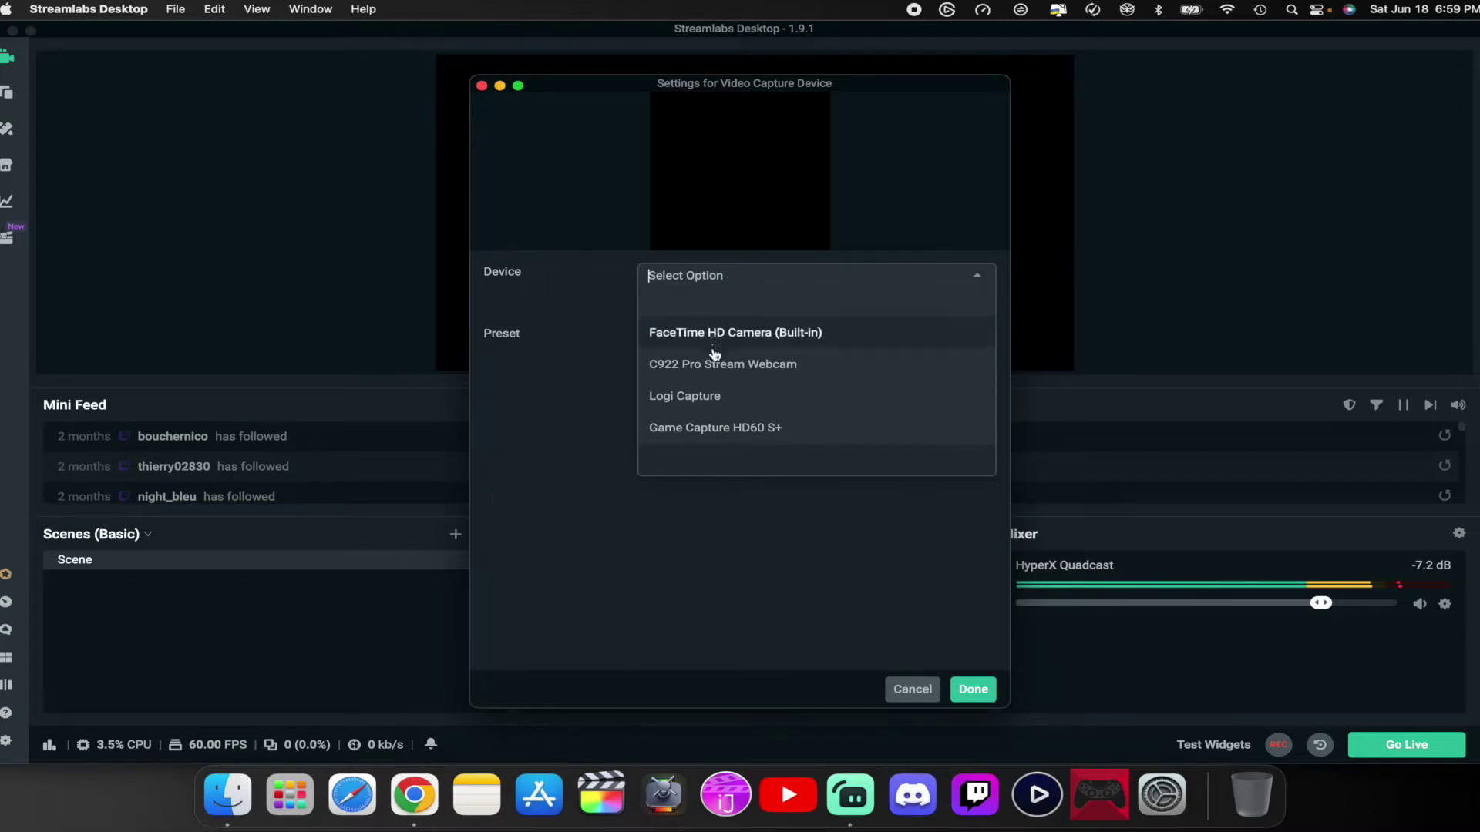
{"action": "left_click", "coordinate": [713, 424]}
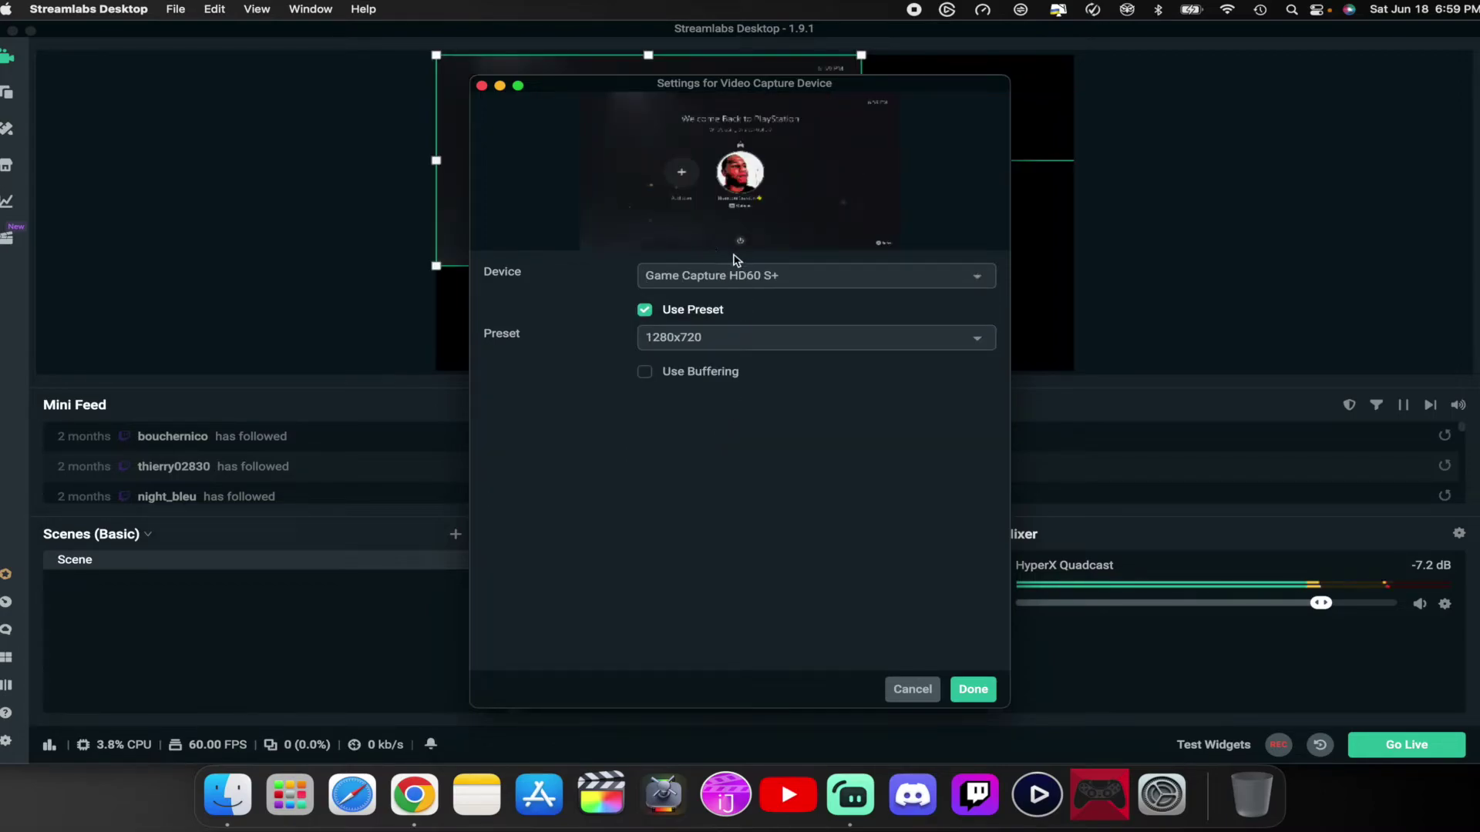
{"action": "left_click", "coordinate": [675, 337]}
{"action": "left_click", "coordinate": [679, 366]}
{"action": "left_click", "coordinate": [973, 689]}
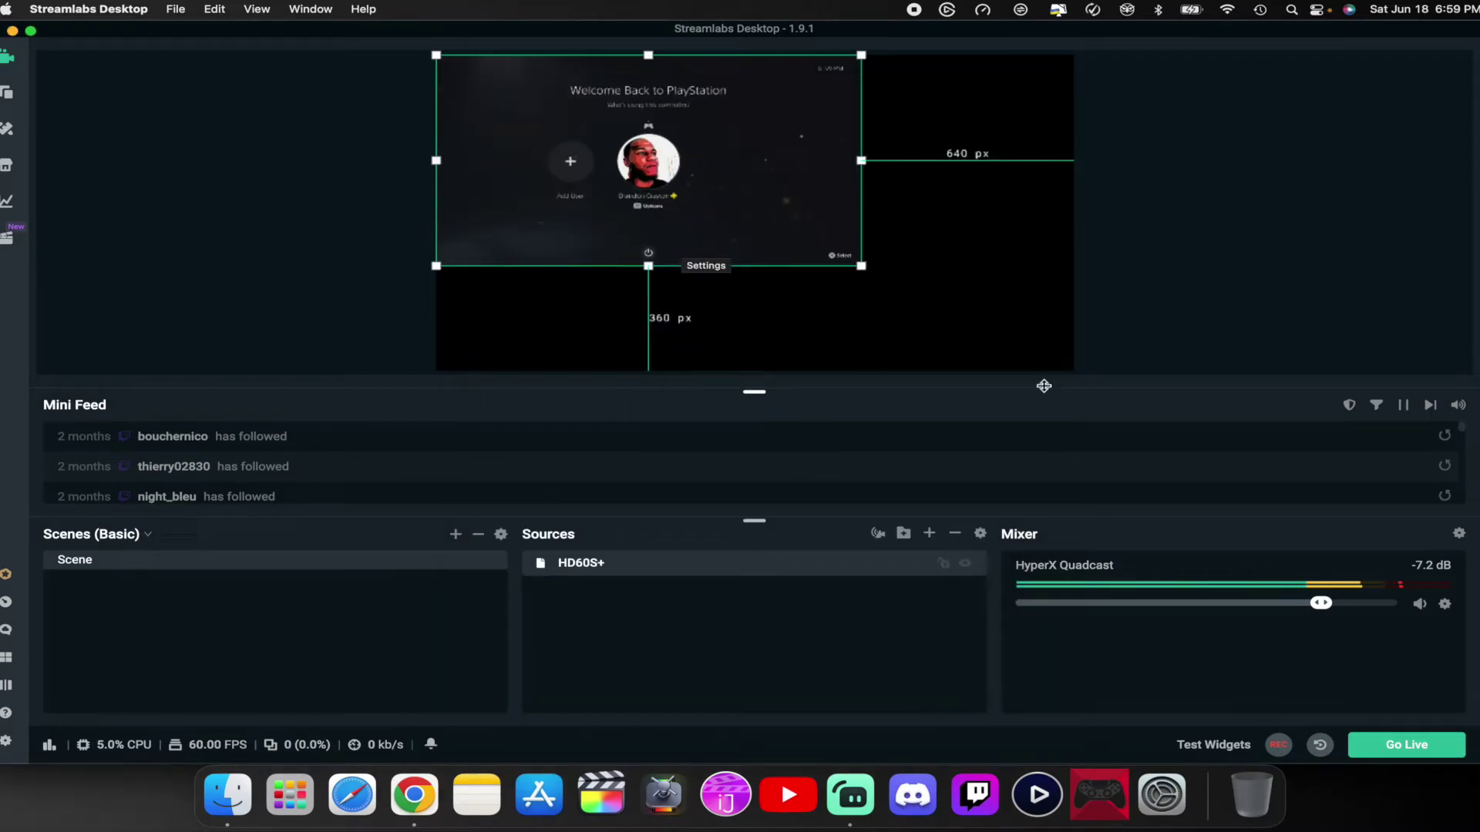
Step: Use Transform > Fit to Screen so the HD60S+ source fills the canvas
{"action": "right_click", "coordinate": [661, 568]}
{"action": "mouse_move", "coordinate": [690, 643]}
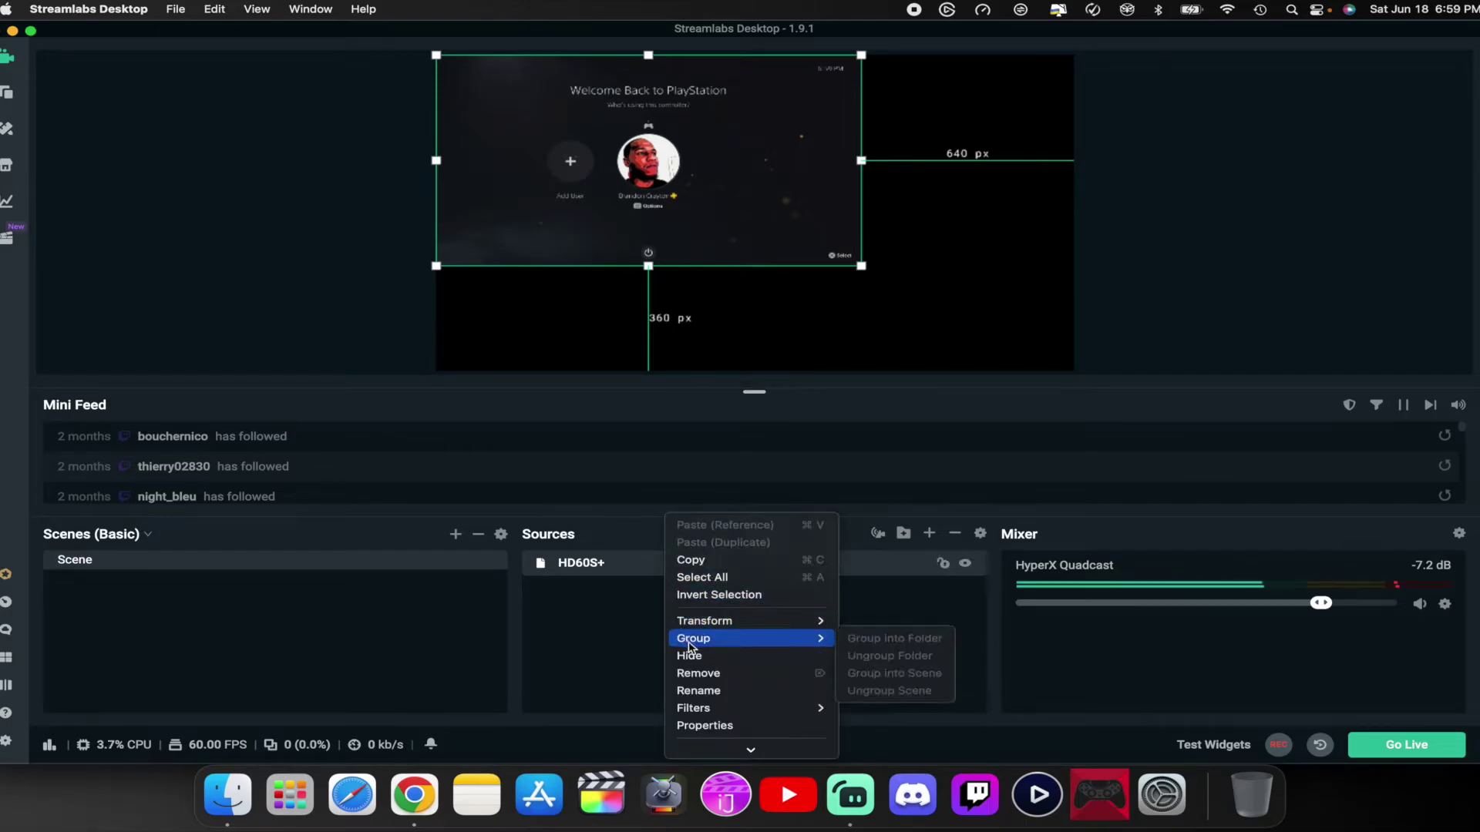
{"action": "mouse_move", "coordinate": [722, 620]}
{"action": "left_click", "coordinate": [860, 585]}
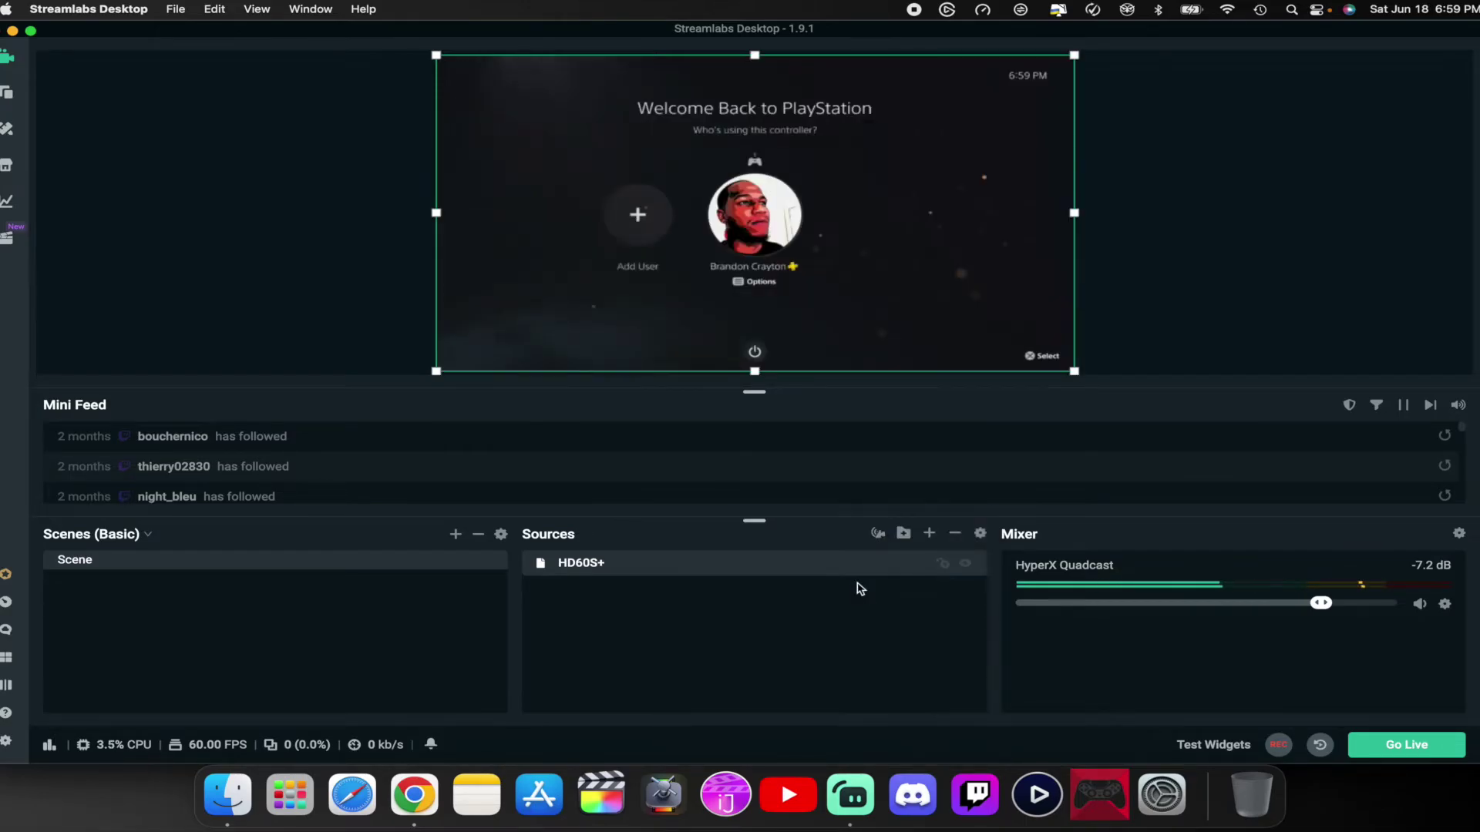
{"action": "left_click", "coordinate": [942, 563]}
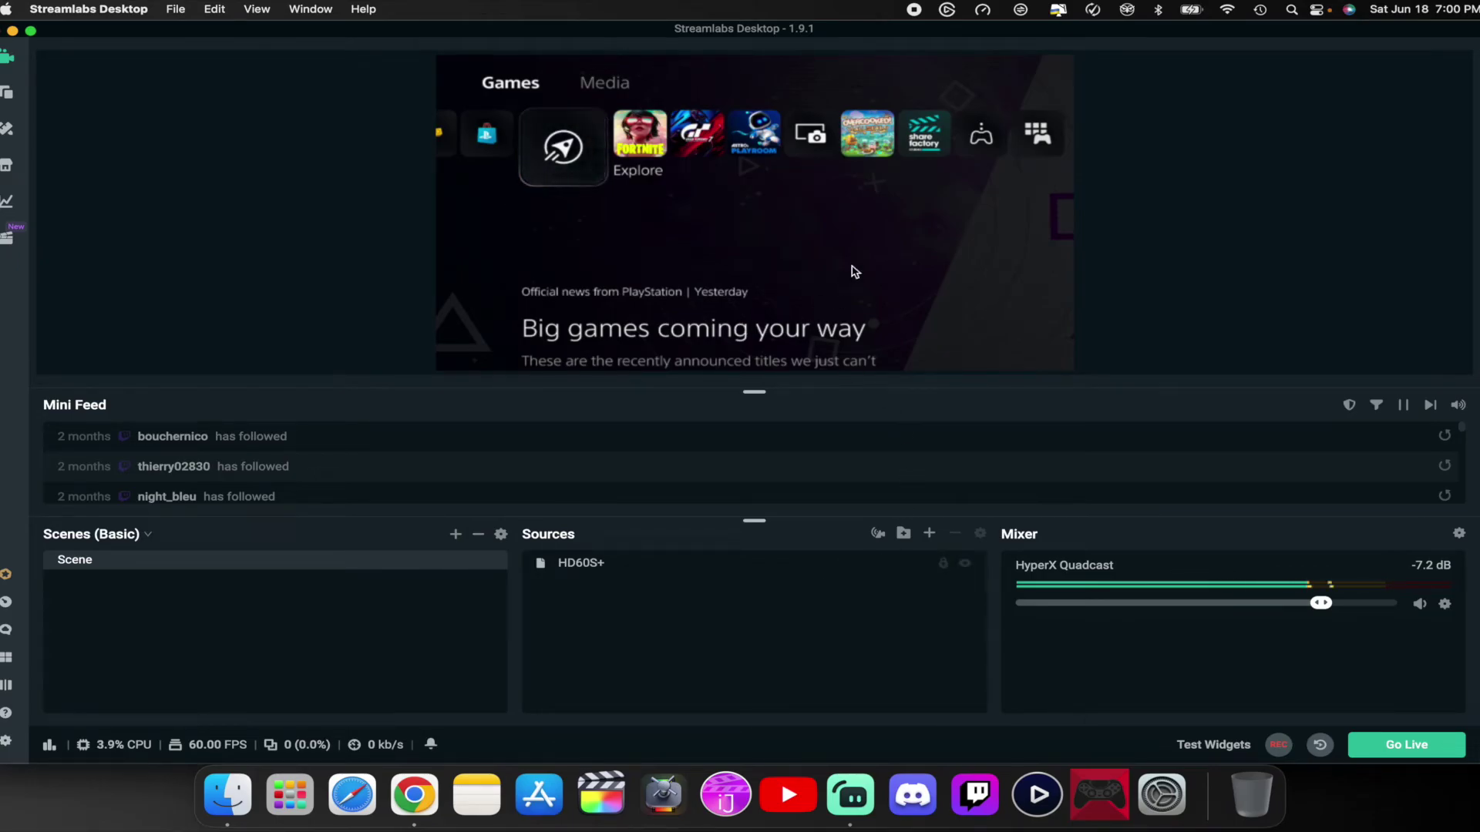
Step: Add an HD60S+ Audio Input Capture from Game Capture HD60 S+, monitoring set to Monitor and Output
{"action": "left_click", "coordinate": [929, 534]}
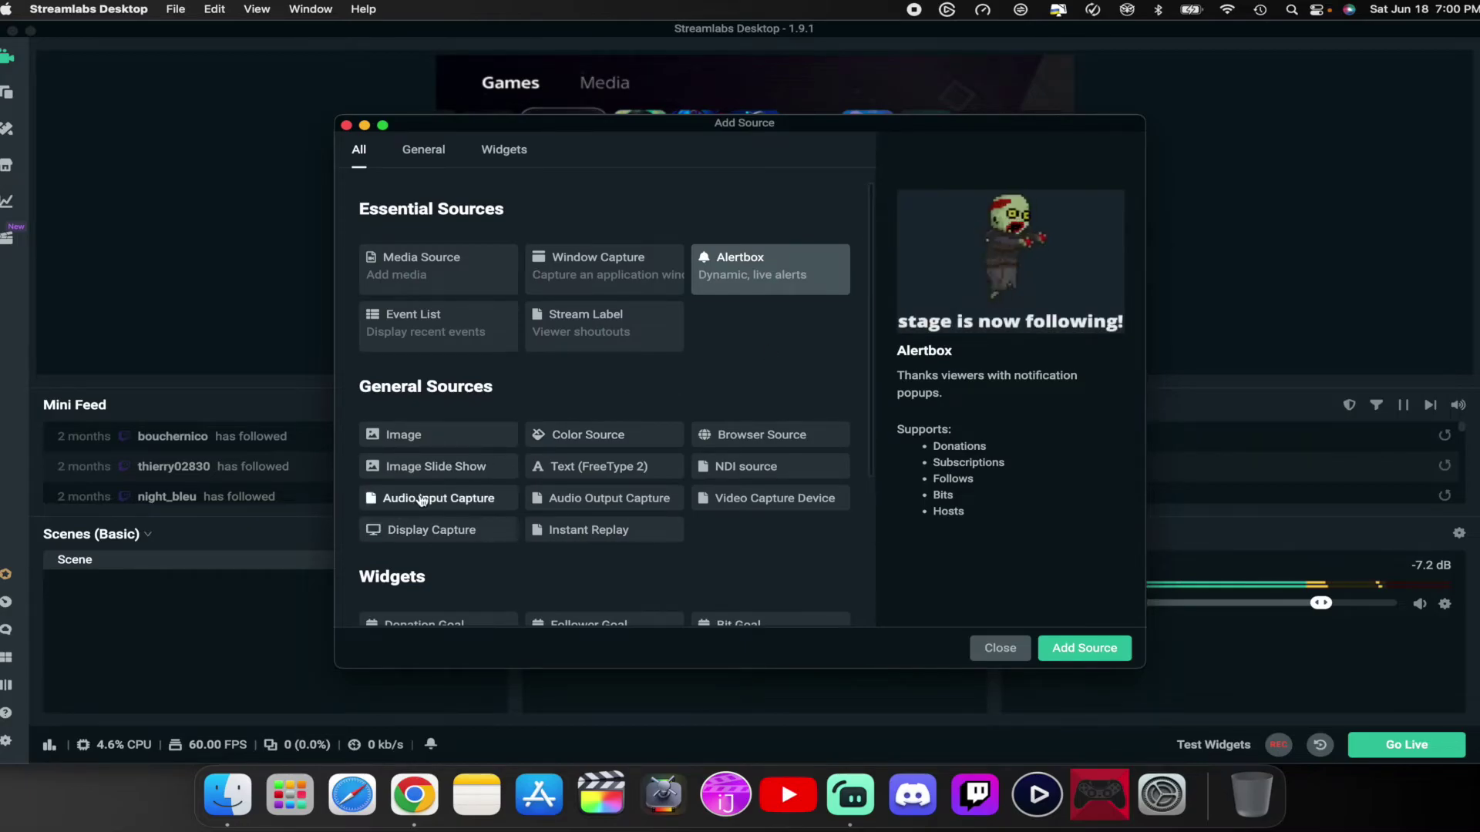
{"action": "left_click", "coordinate": [427, 499]}
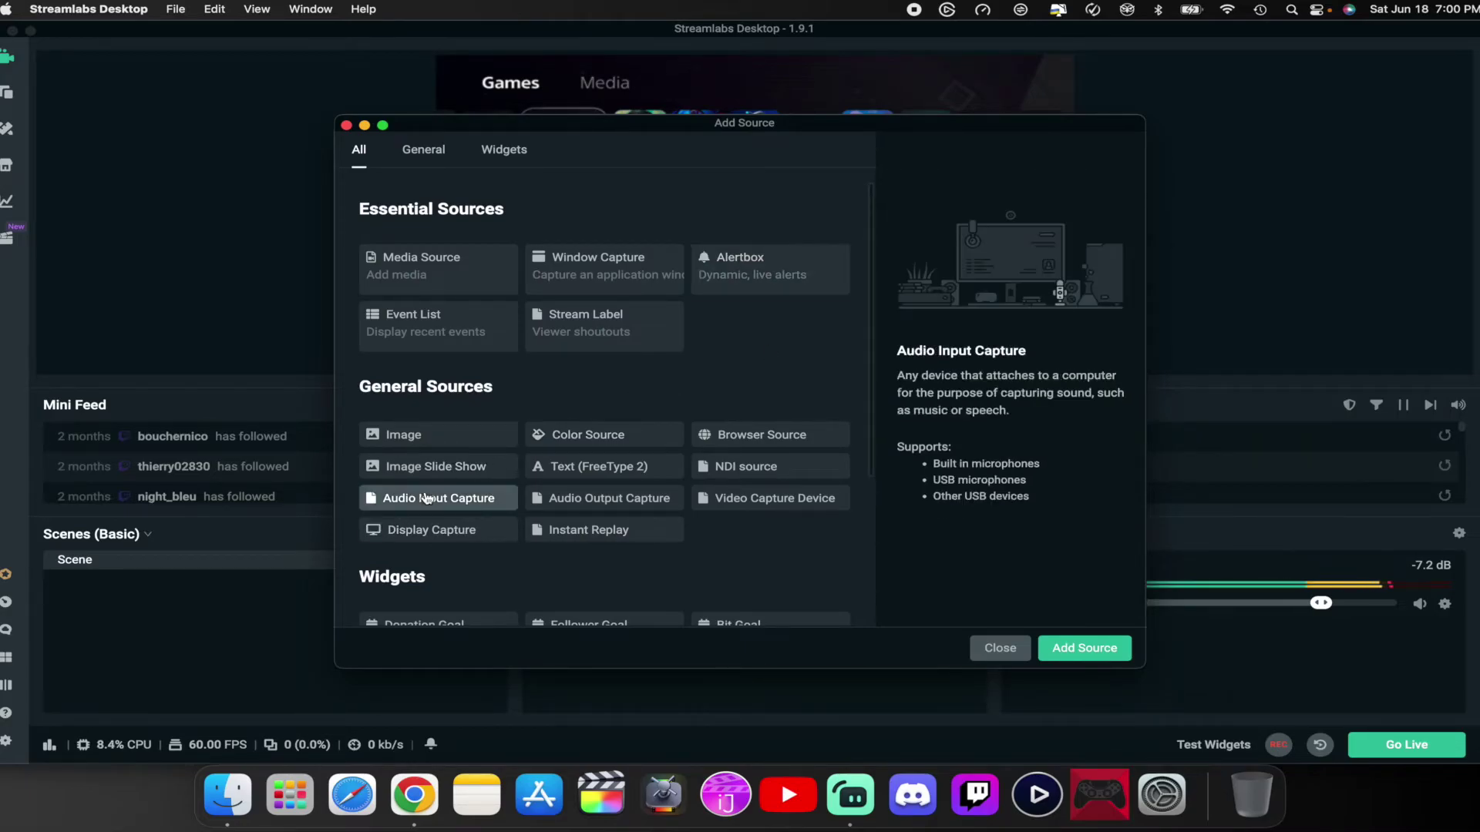
{"action": "left_click", "coordinate": [1070, 647]}
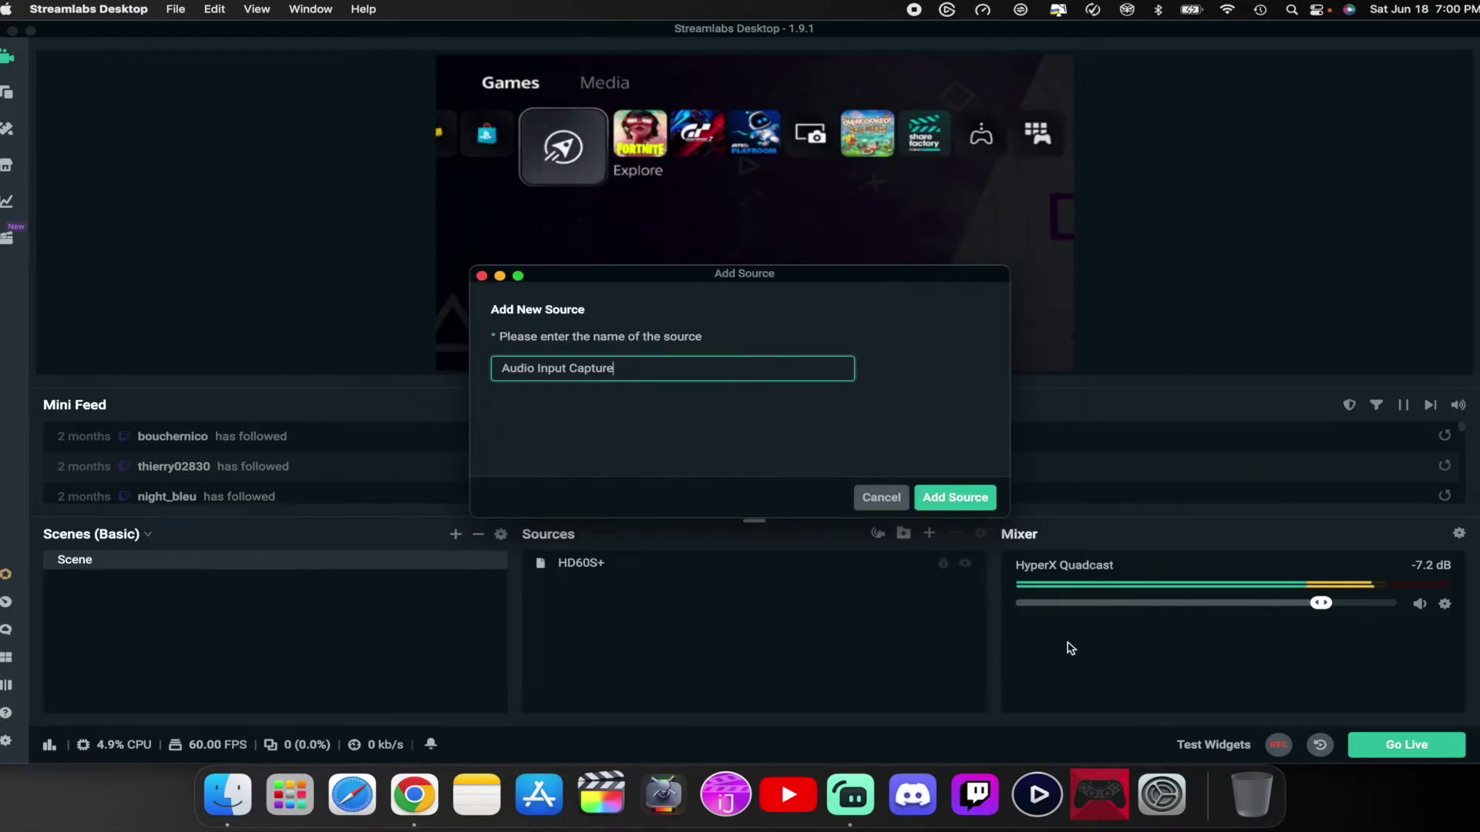
{"action": "key", "text": "super+a"}
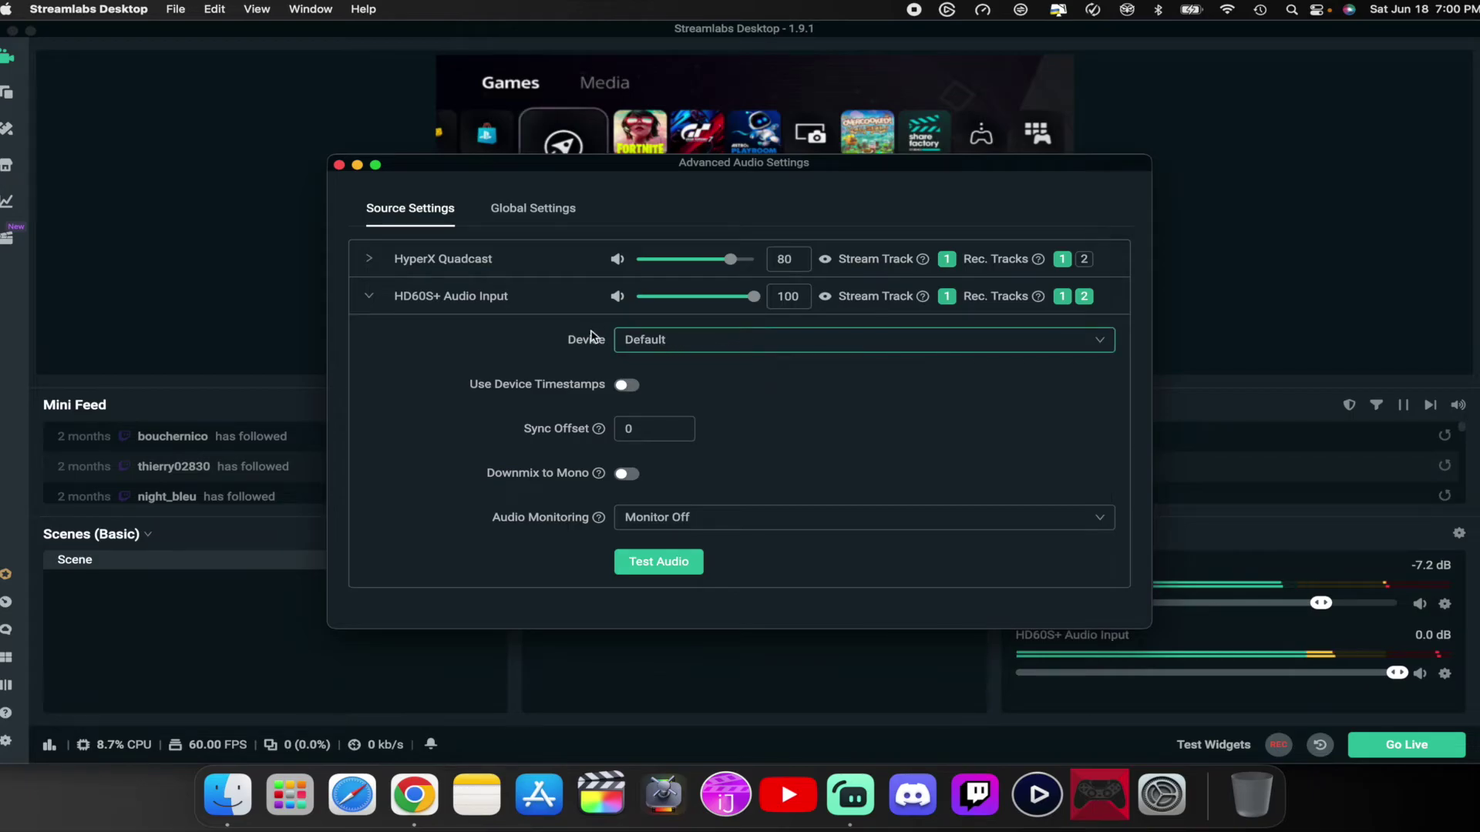
{"action": "left_click", "coordinate": [1102, 340]}
{"action": "left_click", "coordinate": [810, 397]}
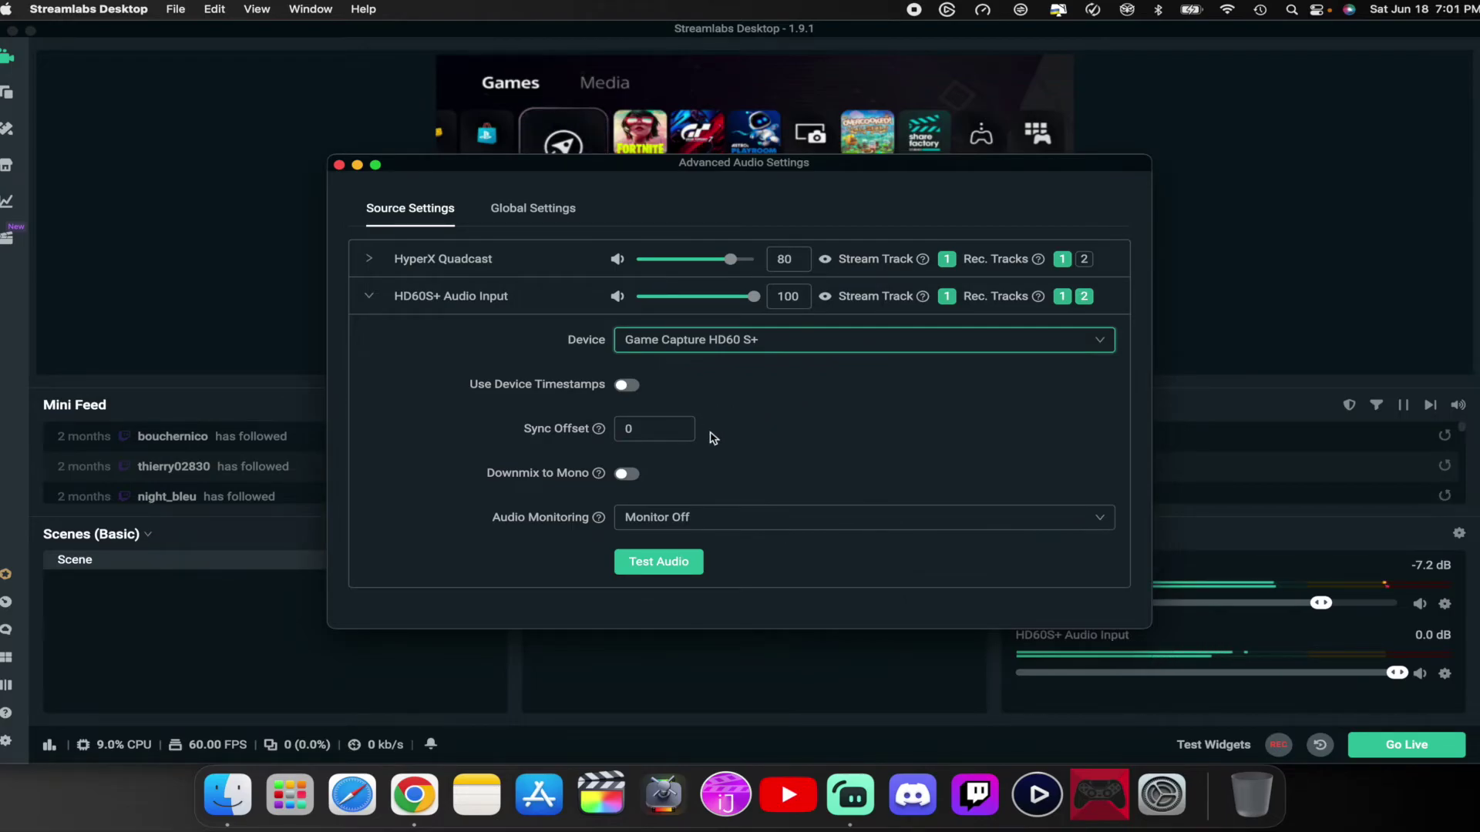
{"action": "left_click", "coordinate": [702, 525]}
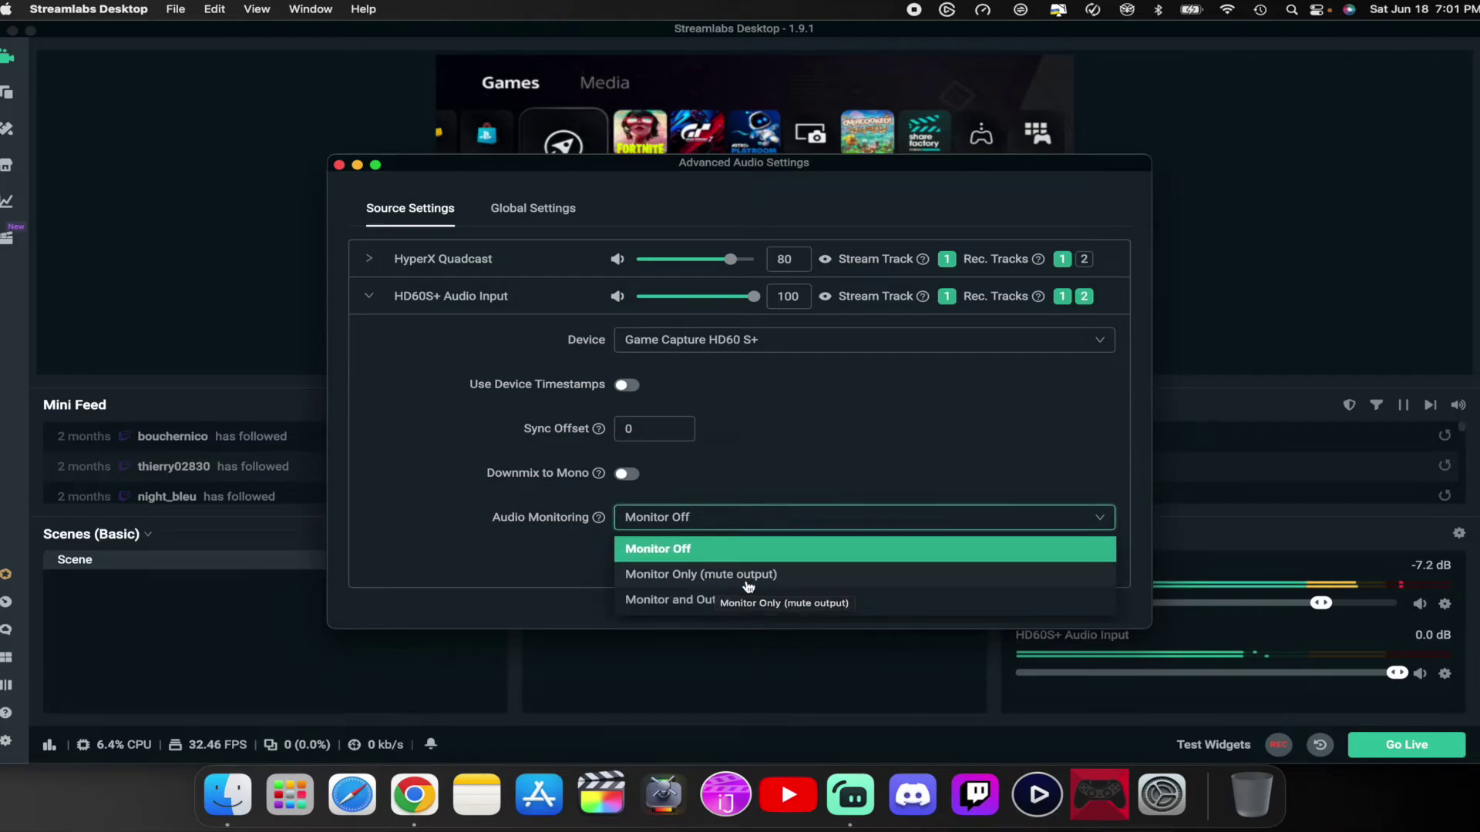
{"action": "left_click", "coordinate": [701, 607]}
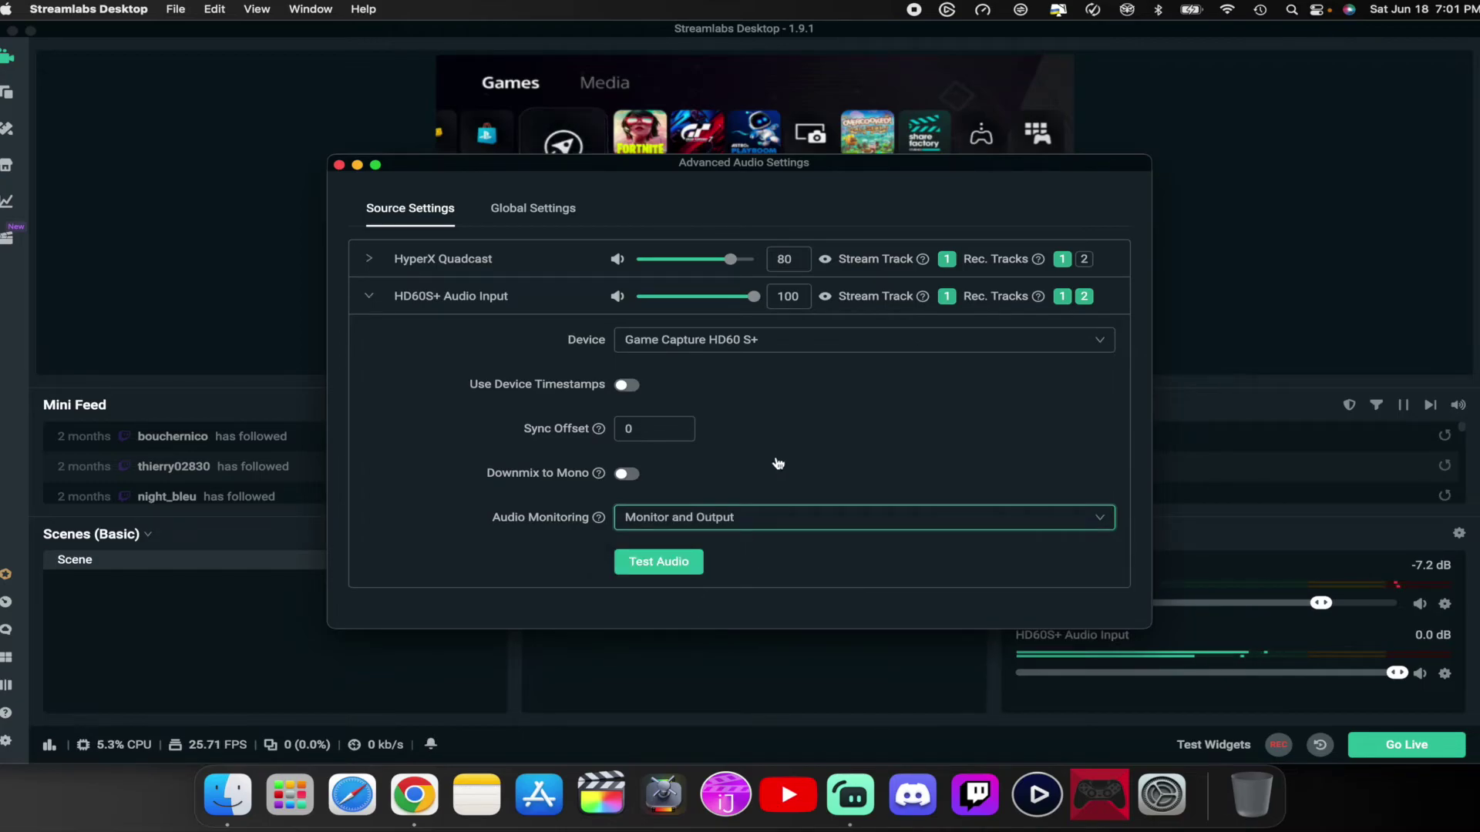
{"action": "left_click", "coordinate": [370, 296]}
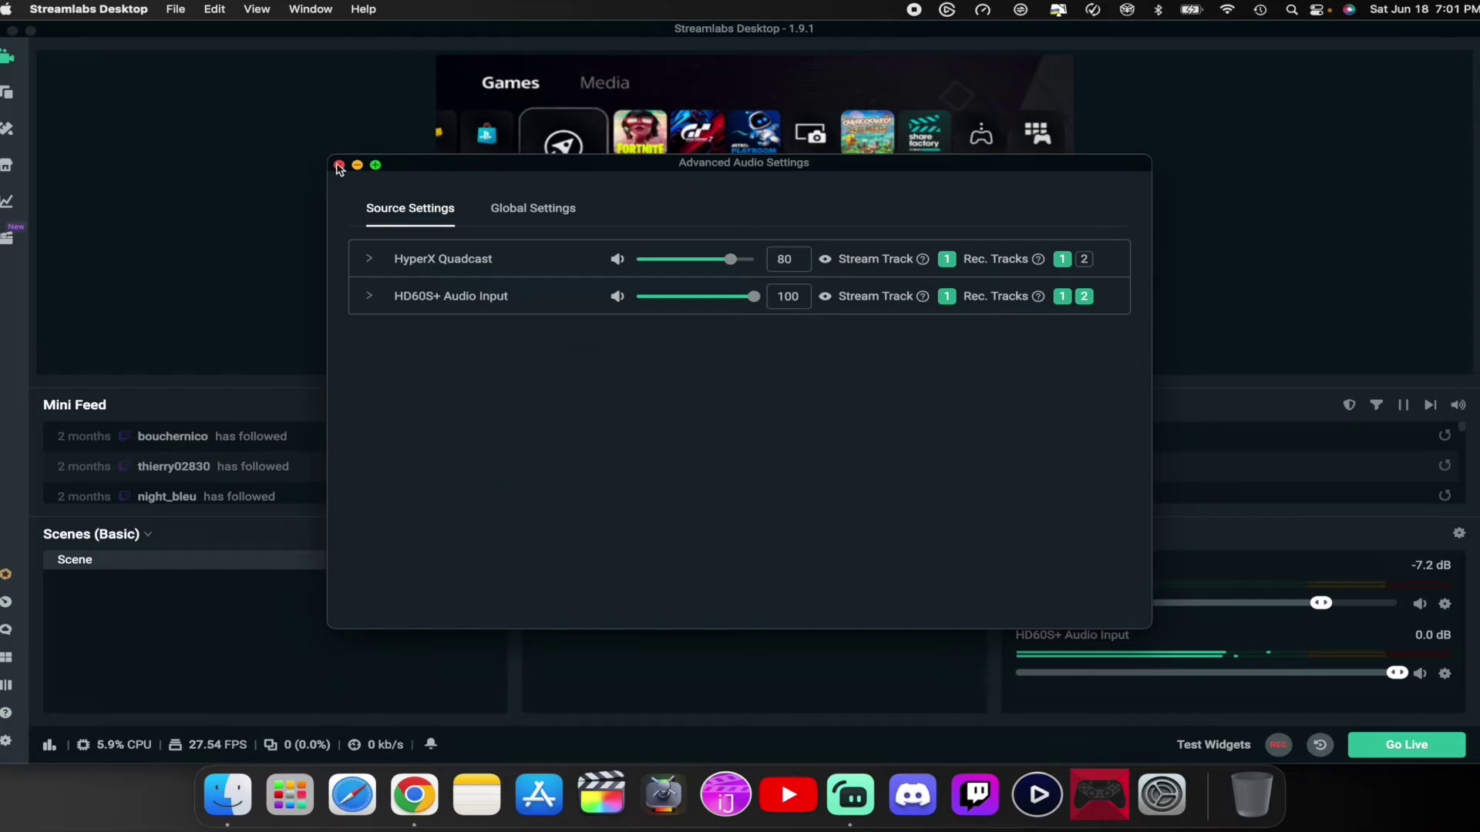
Step: Close Advanced Audio Settings and lower the HD60S+ Audio Input to about -11.2 dB
{"action": "left_click", "coordinate": [338, 166]}
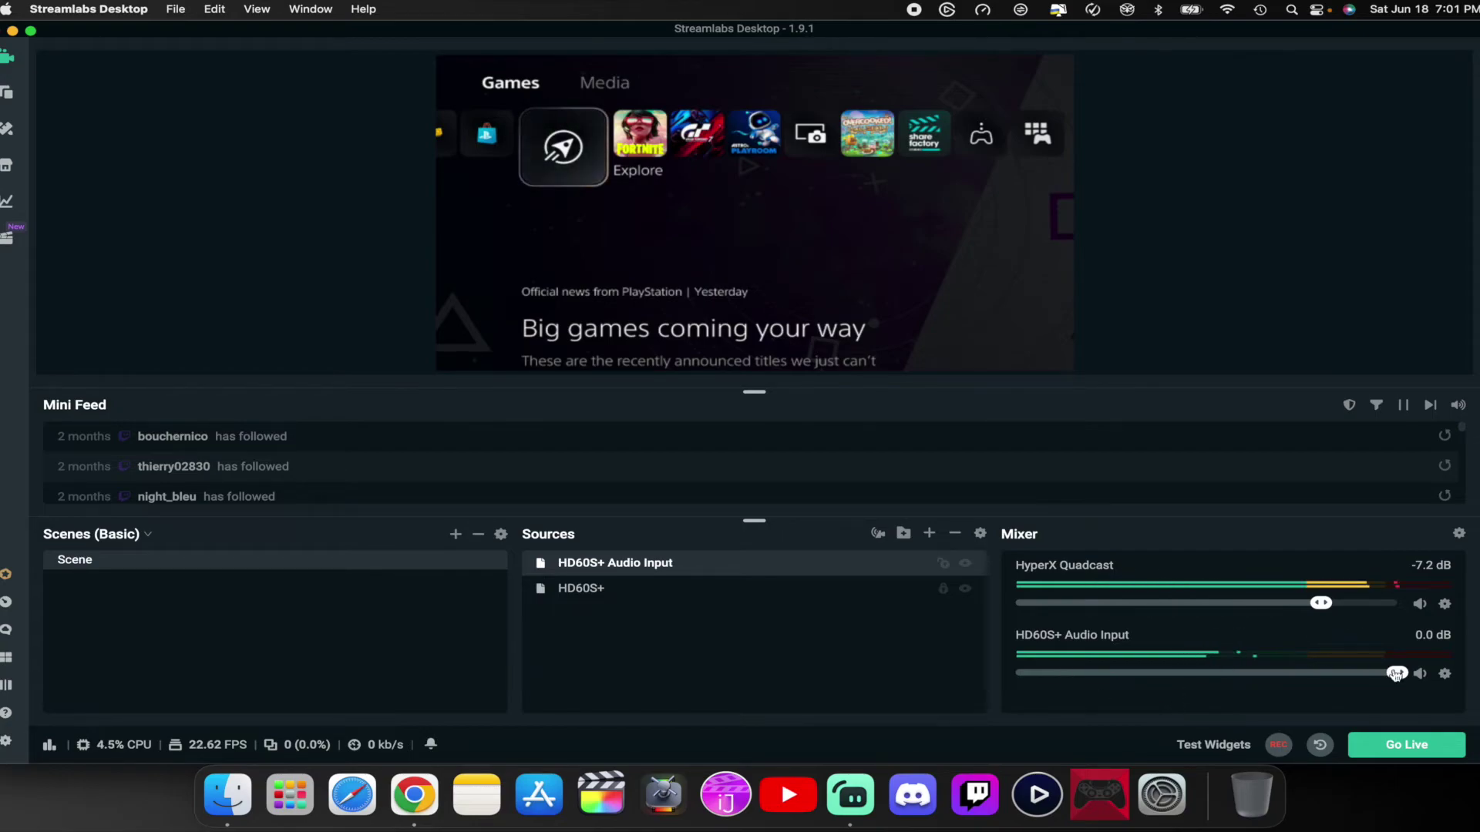
{"action": "left_click_drag", "start_coordinate": [1391, 676], "coordinate": [1311, 675]}
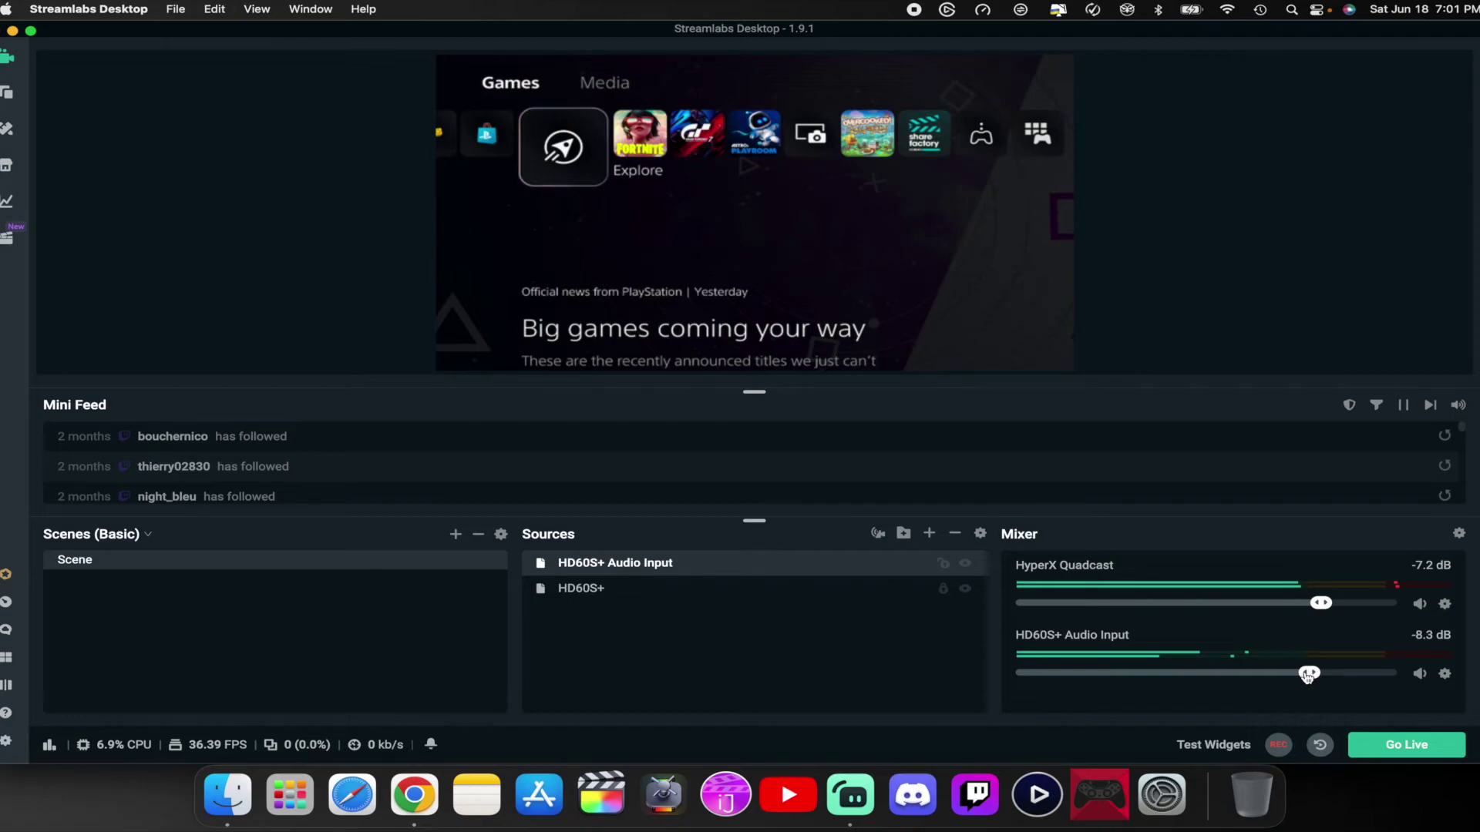
{"action": "left_click_drag", "start_coordinate": [1308, 675], "coordinate": [1282, 674]}
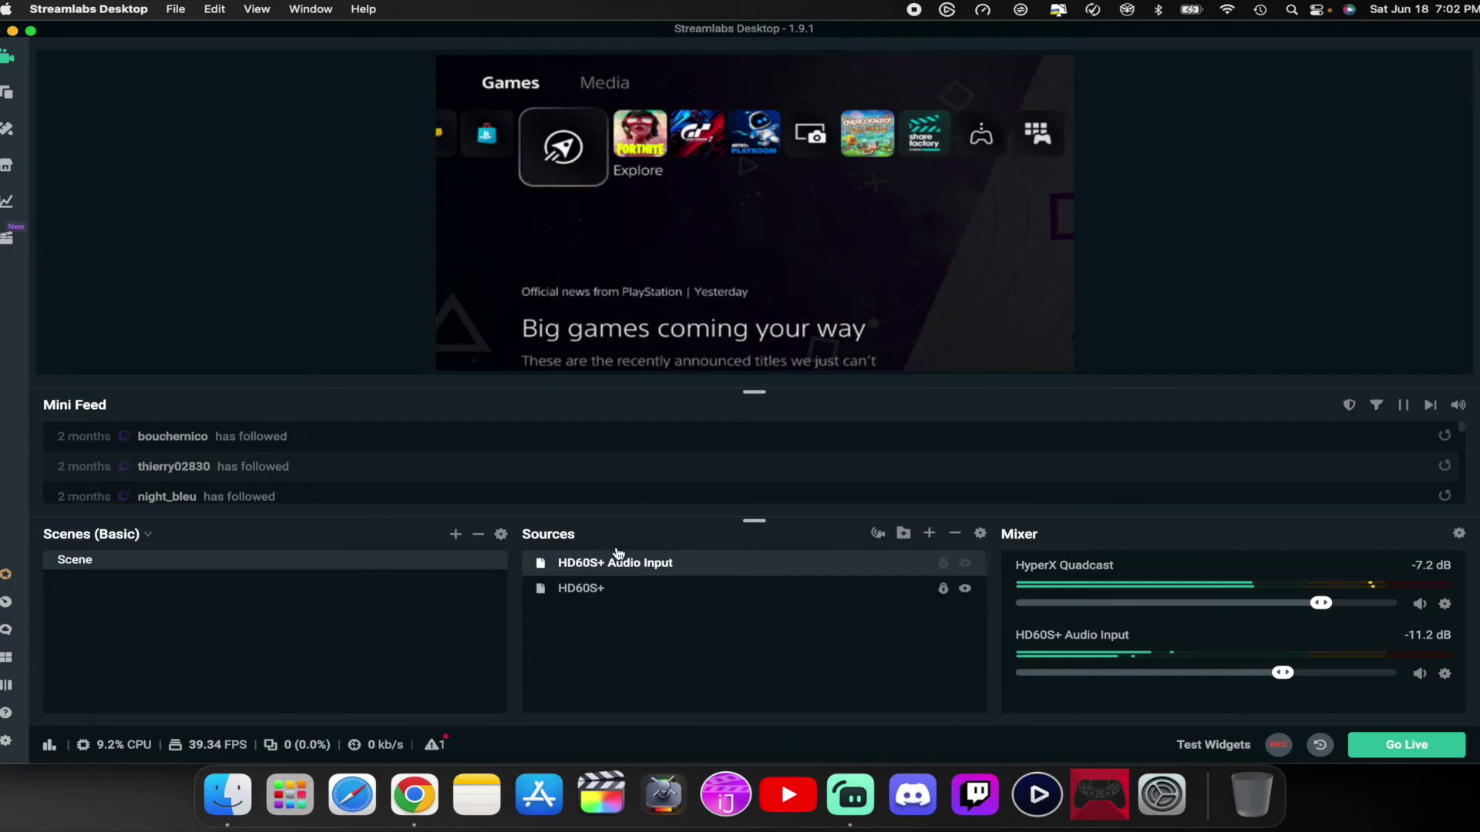
Step: Add a new Video Capture Device source, bringing up the existing HD60S+ source for reuse
{"action": "left_click", "coordinate": [929, 535]}
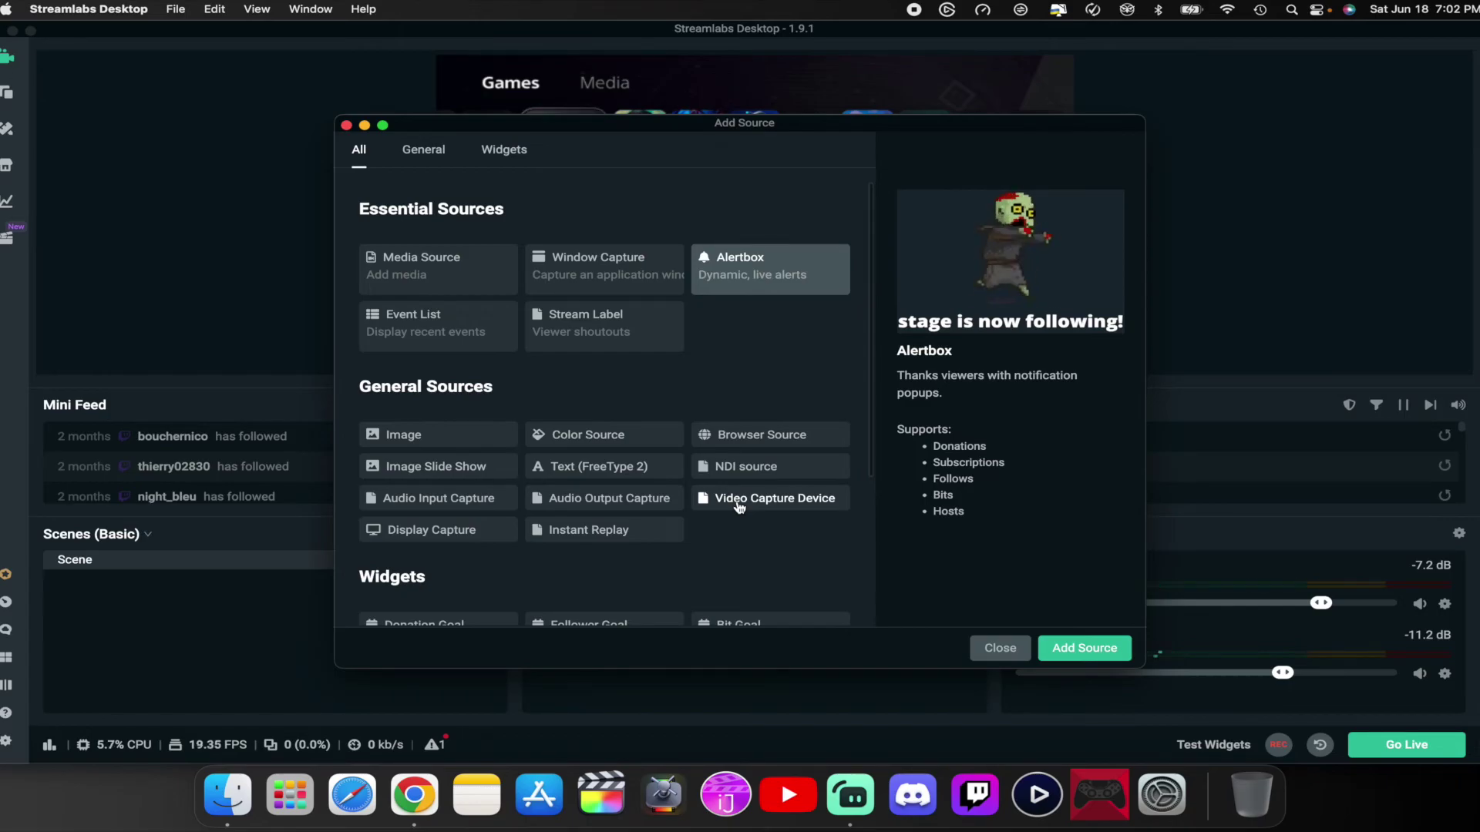
{"action": "left_click", "coordinate": [738, 507]}
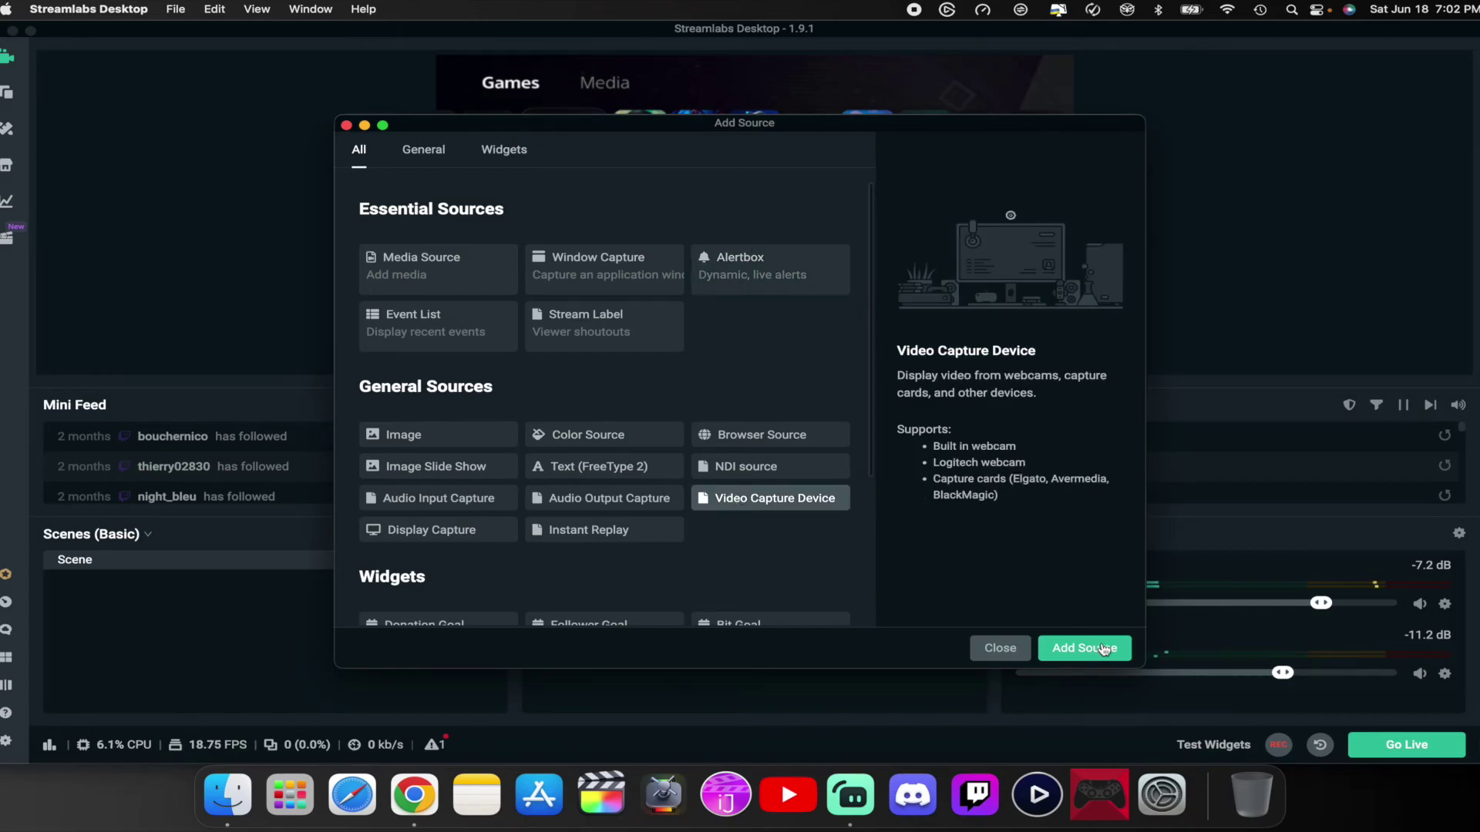
{"action": "double_click", "coordinate": [738, 506]}
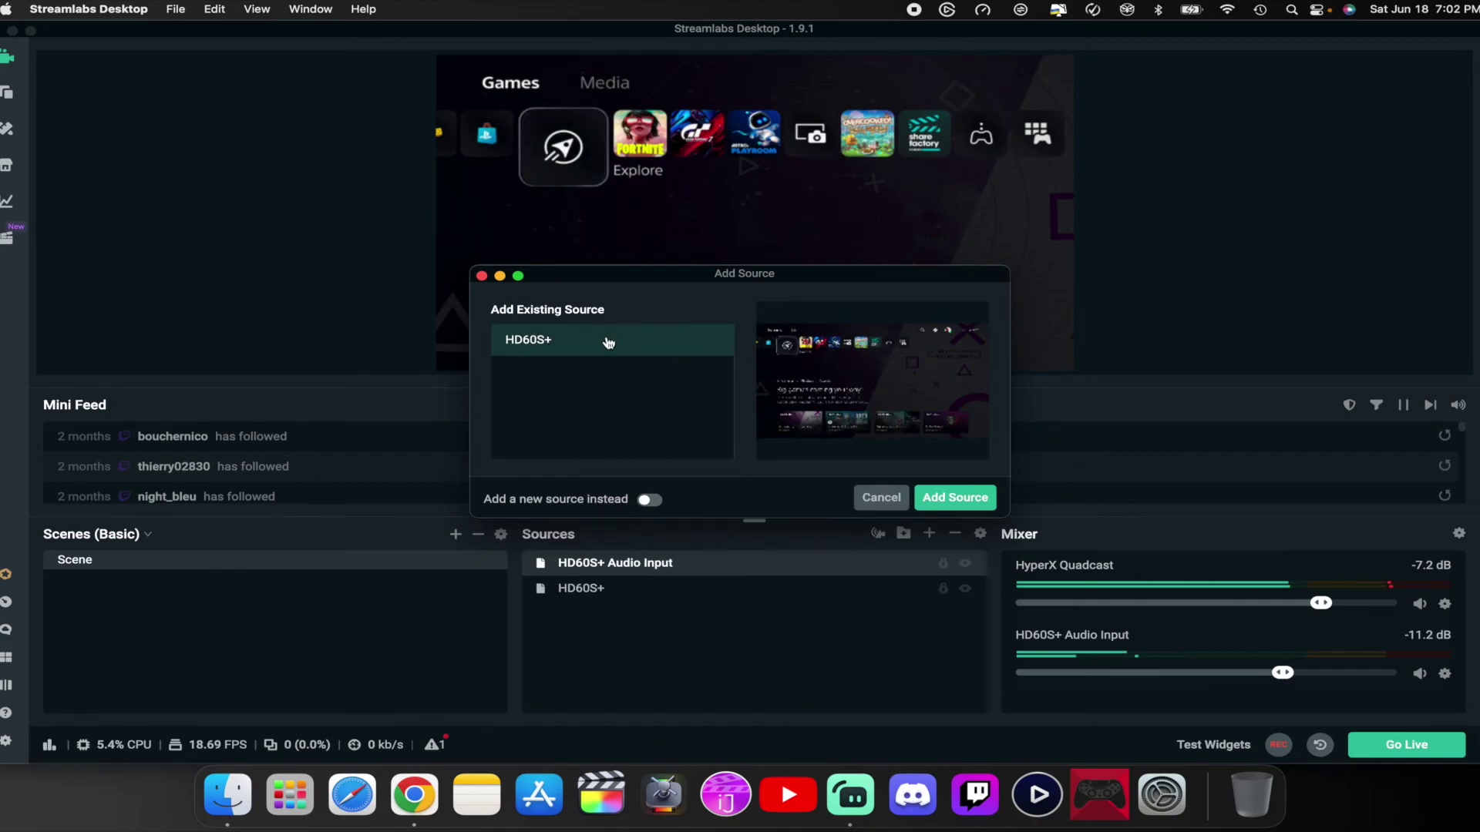